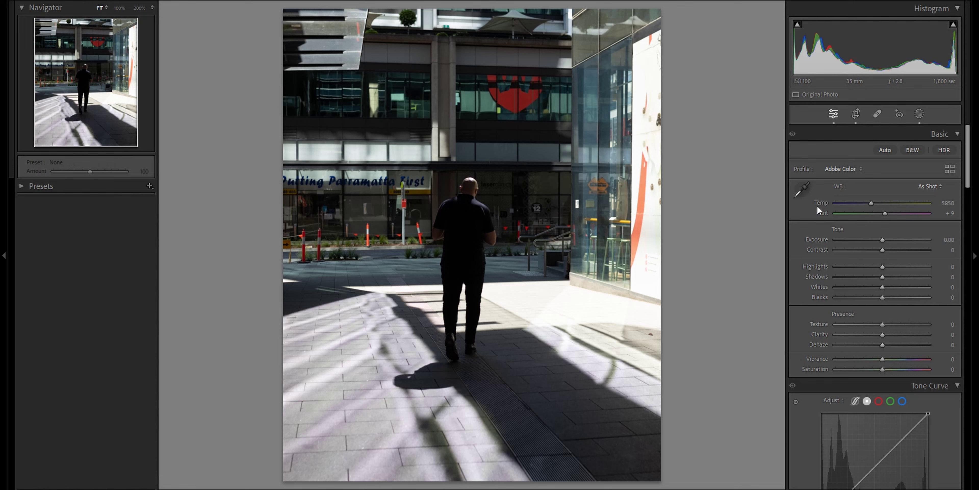
- Set white balance to Temp 5174, Tint 1, with Exposure +0.50 and Contrast +50
click(944, 203)
text(5174)
key(Tab)
text(1)
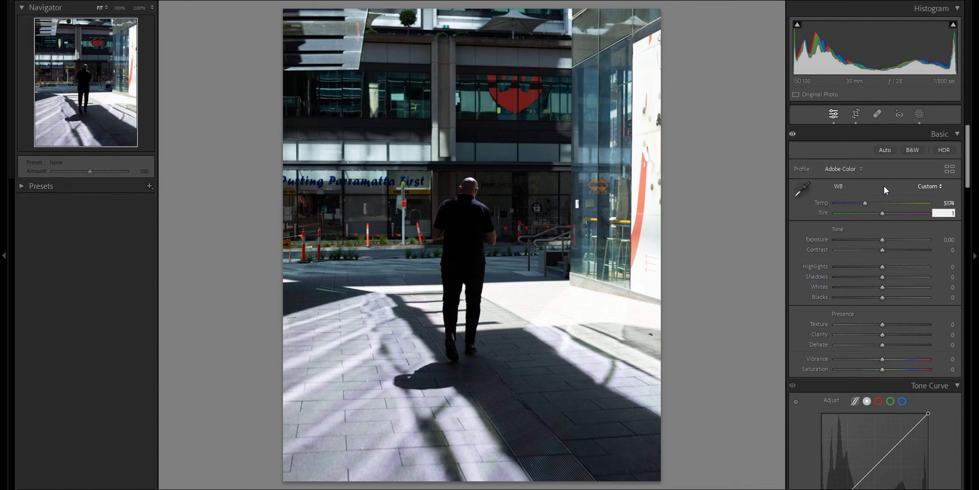
key(Tab)
key(BackSpace)
text(0.5)
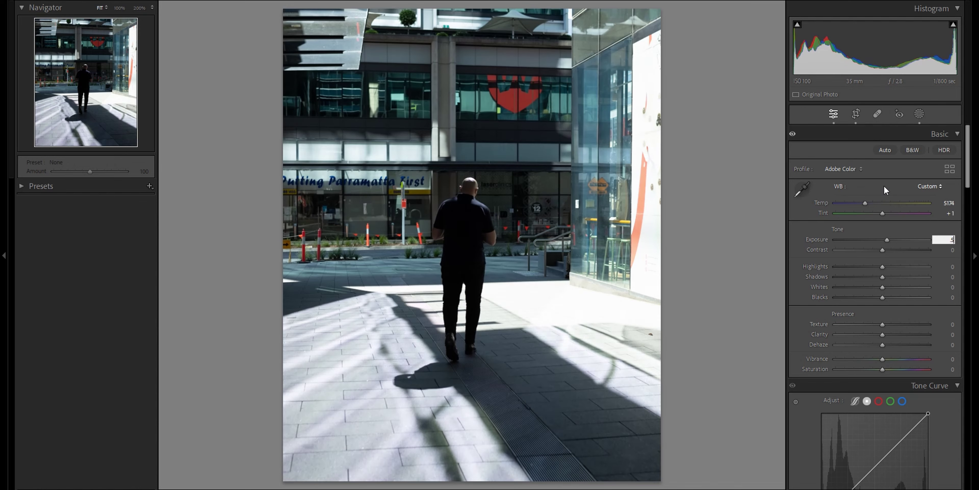
key(Tab)
text(50)
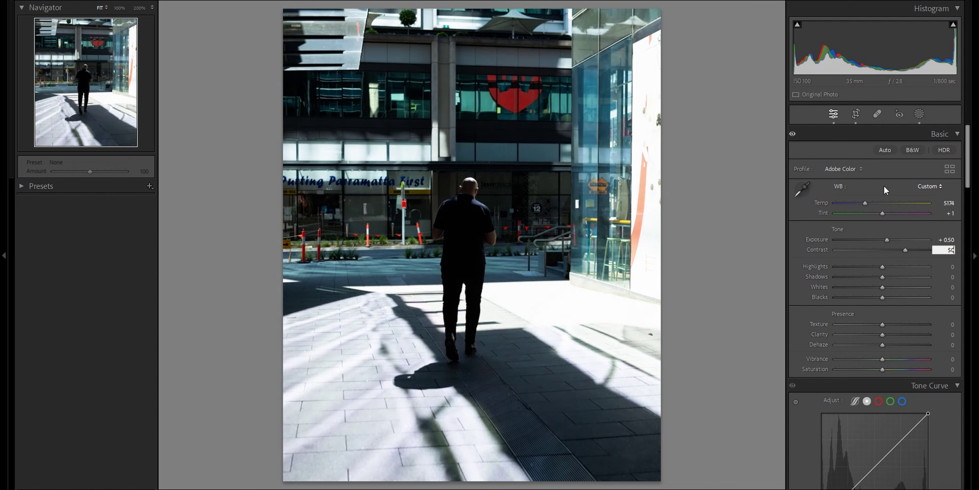
key(Tab)
- Set Highlights -62, Shadows +25, Whites -30 and Blacks +40
text(-62)
key(Tab)
text(25)
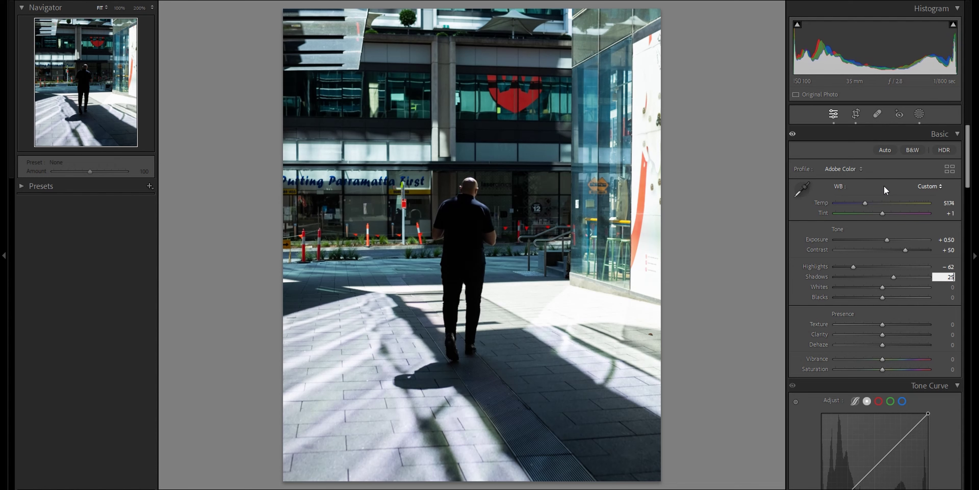
key(Tab)
text(-30)
key(Tab)
text(40)
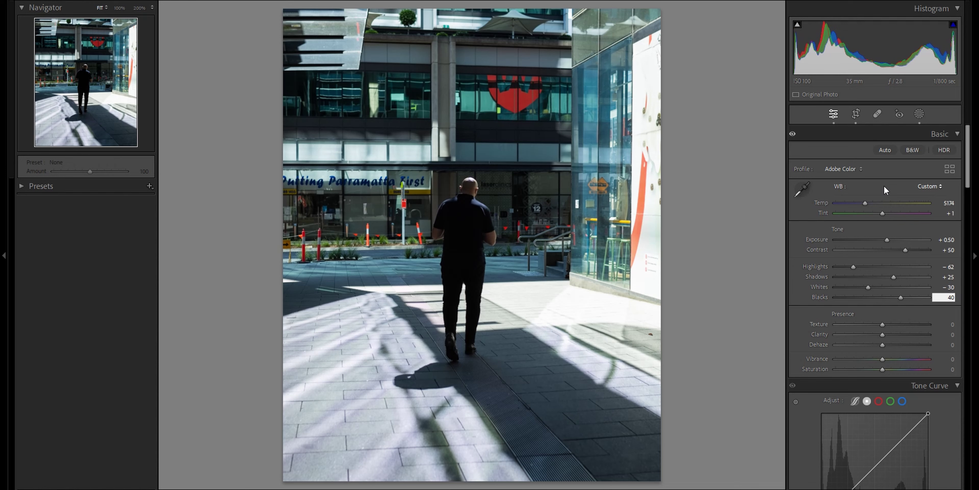
key(Tab)
- Set Texture, Clarity and Dehaze to +20 and Vibrance to +40
text(20)
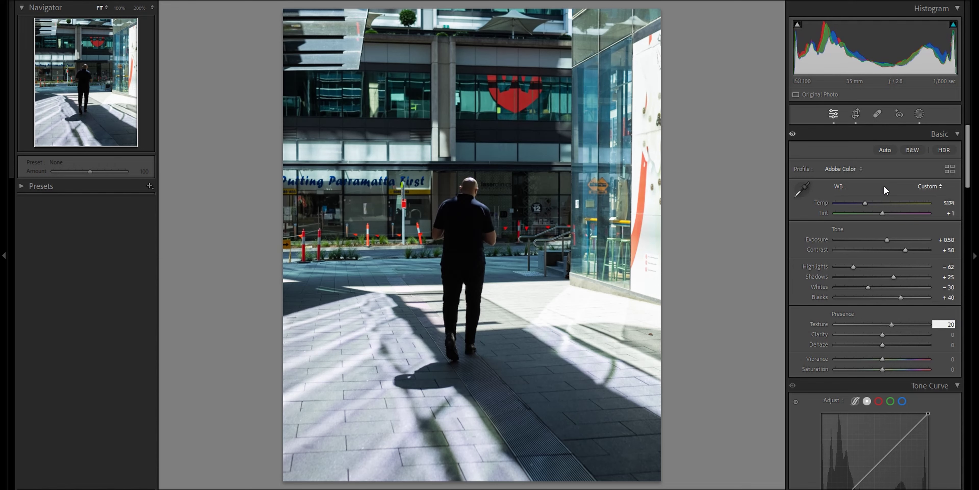
key(Tab)
text(20)
key(Tab)
text(20)
key(Tab)
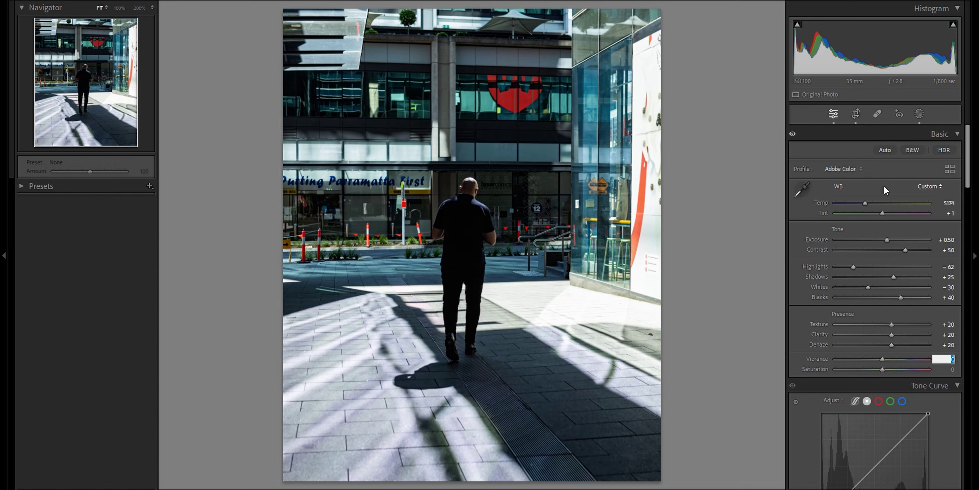
text(40)
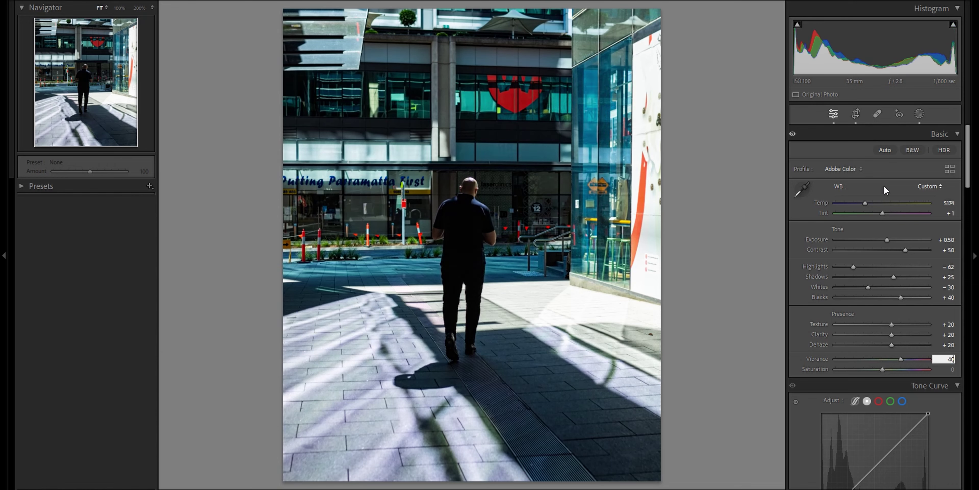
key(Return)
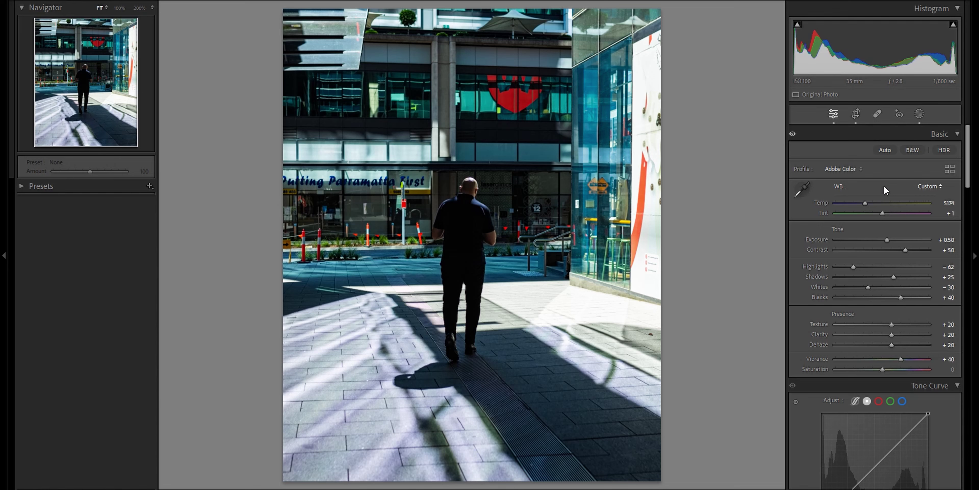
- Lift the point curve's black point to input 0, output 17
scroll(809, 242, down, 3)
scroll(810, 242, down, 2)
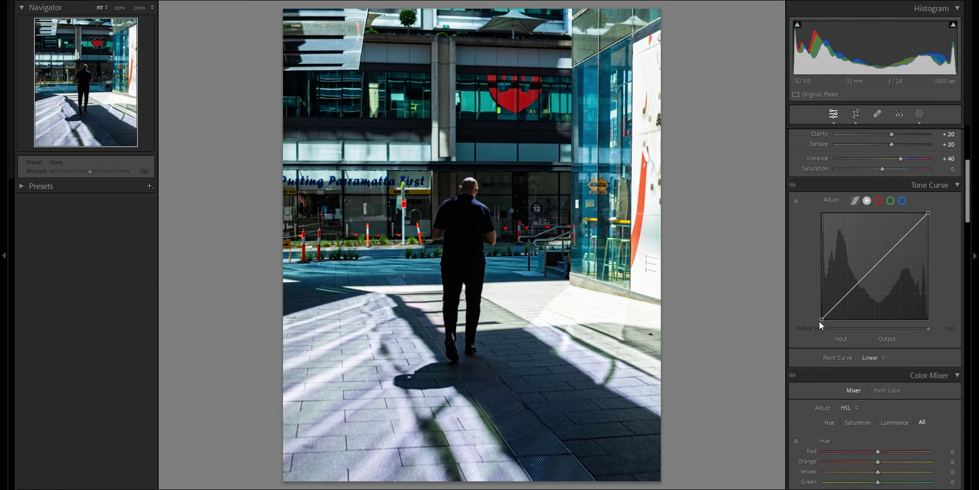
drag(822, 319, 822, 316)
click(869, 341)
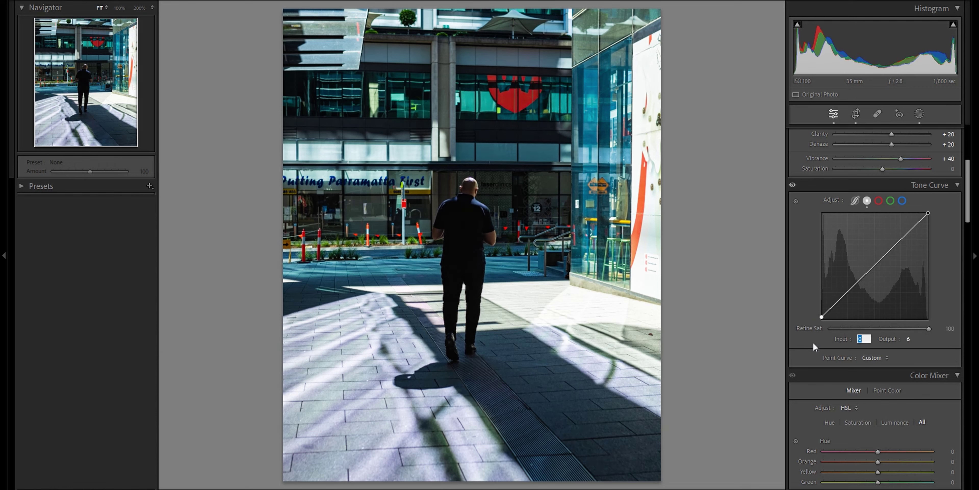
text(0)
key(Tab)
text(17)
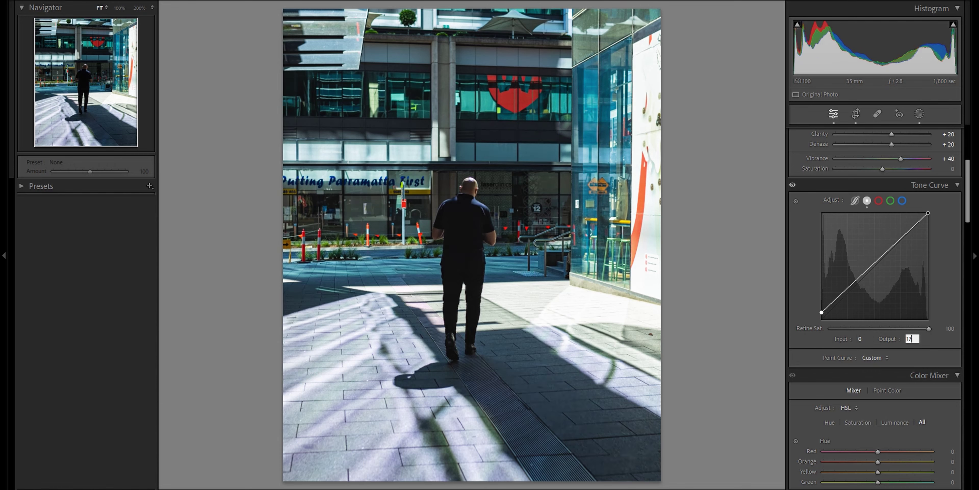
key(Return)
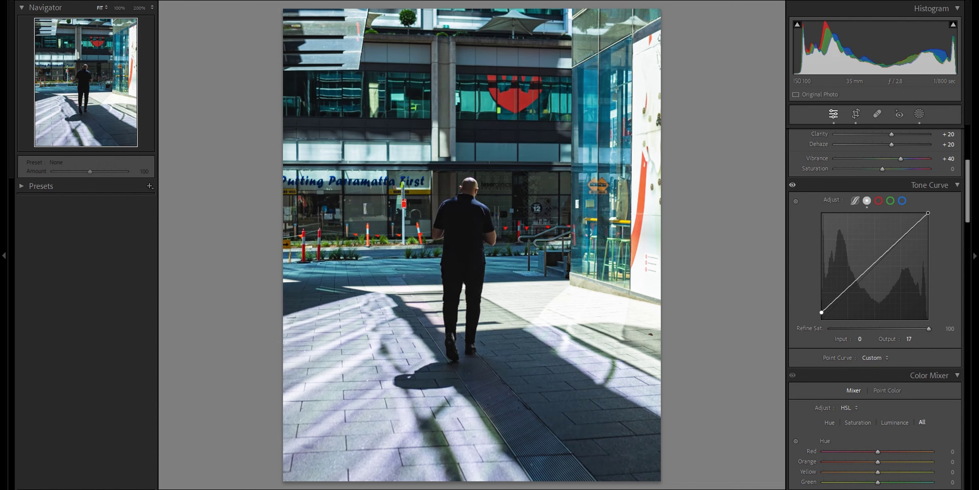
- Add two shadow points to the point curve at 18/23 and 46/39
click(838, 298)
click(861, 339)
text(18)
key(Tab)
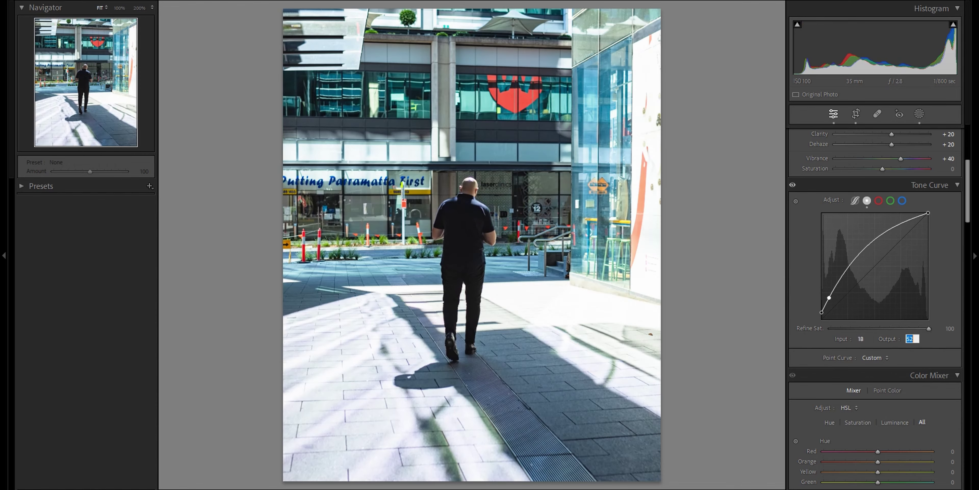
text(23)
key(Return)
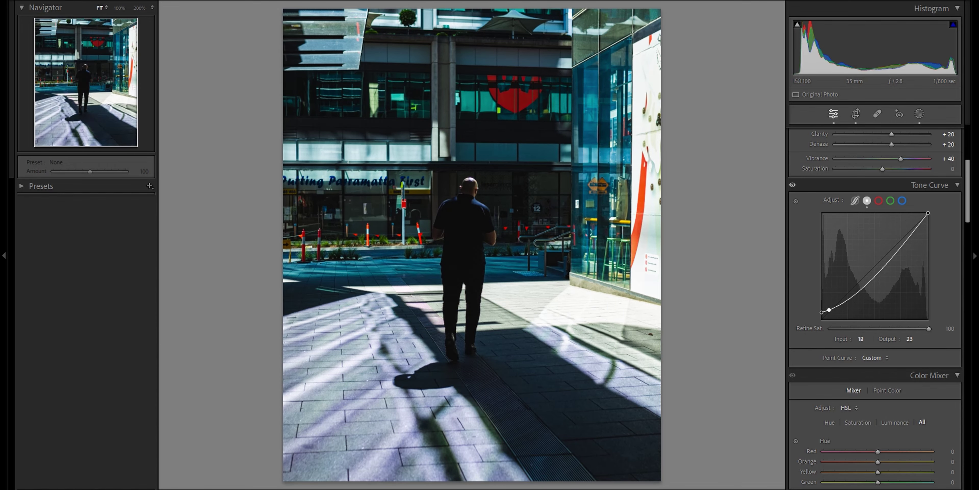
click(844, 302)
click(860, 338)
text(46)
key(Tab)
text(39)
key(Return)
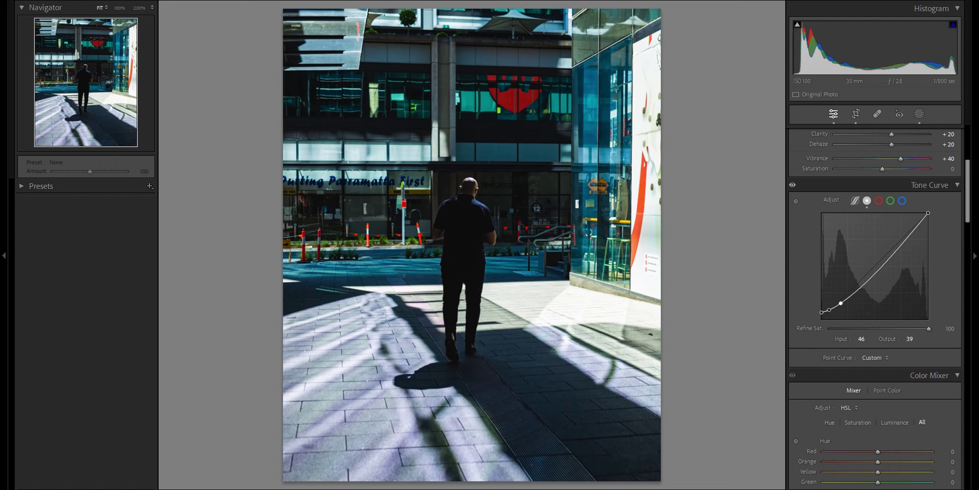
- Add a midtone point at 104/99 and a highlight point at 196/179, plus another upper point
drag(864, 280, 863, 283)
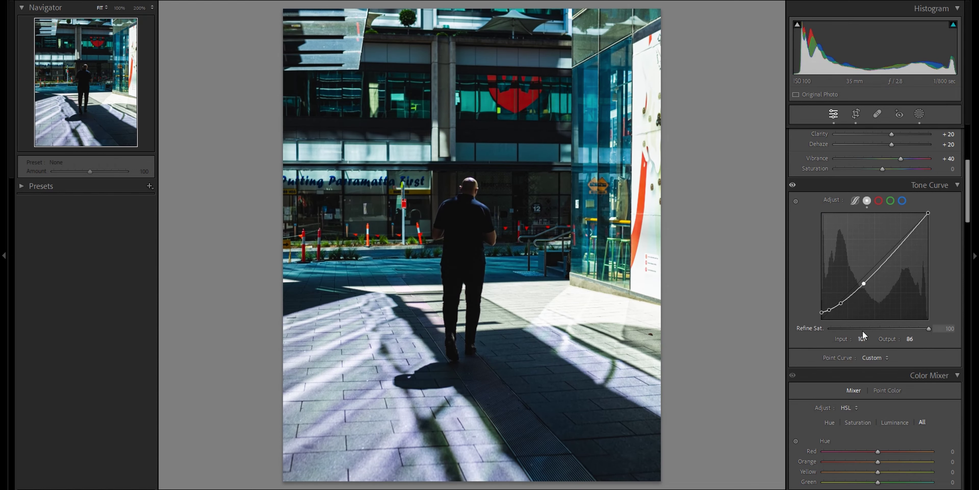
click(862, 339)
text(104)
key(Tab)
text(99)
key(Return)
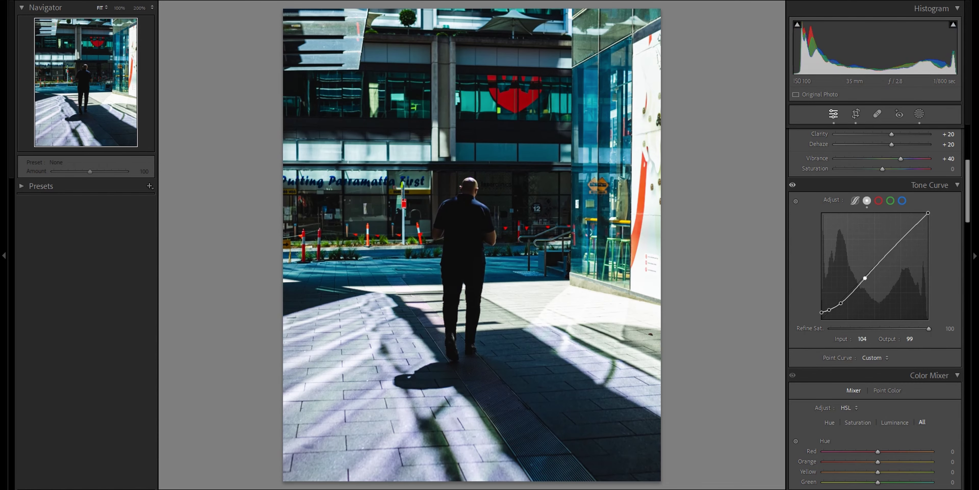
click(888, 253)
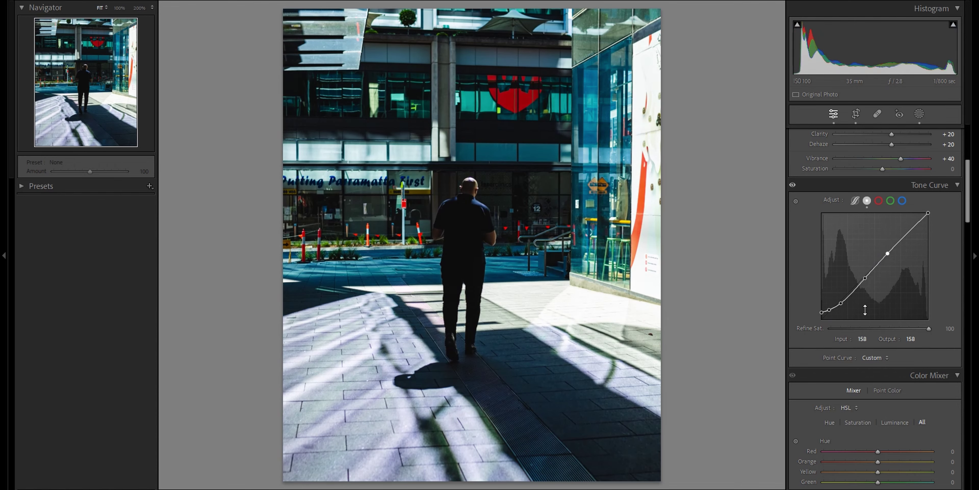
click(863, 338)
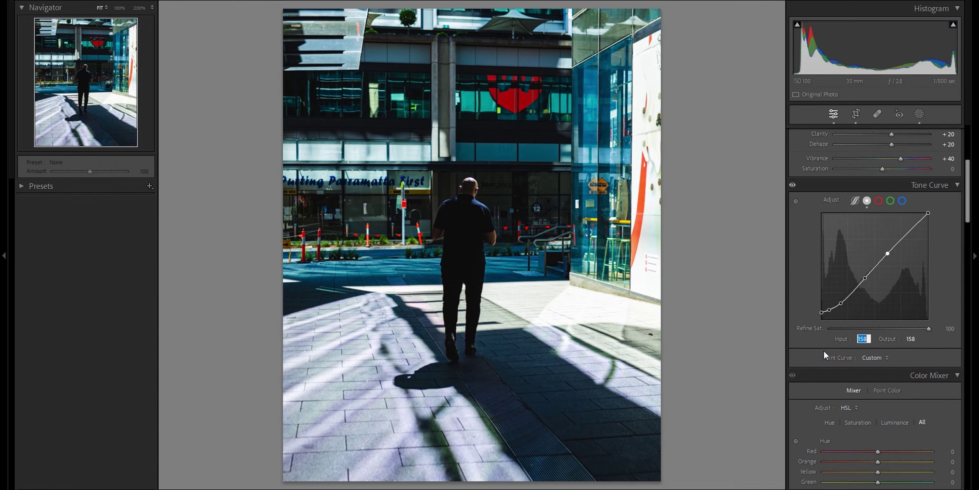
text(196)
key(Tab)
text(179)
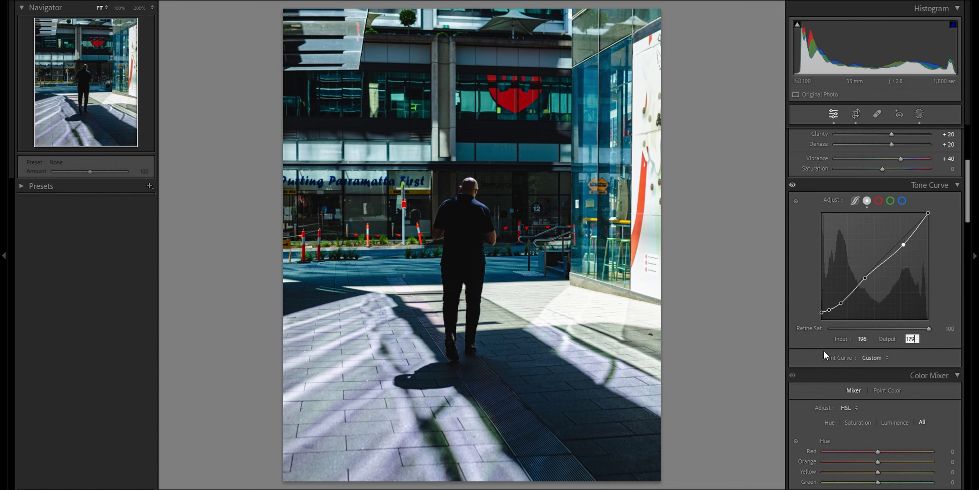
key(Return)
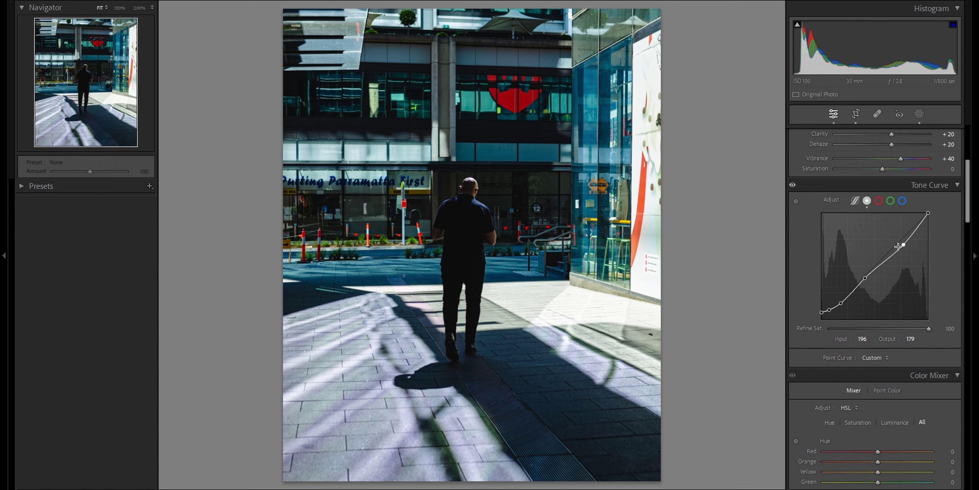
click(911, 236)
- Set upper curve points to 223/197 and 239/207
click(862, 339)
text(223)
key(Tab)
text(197)
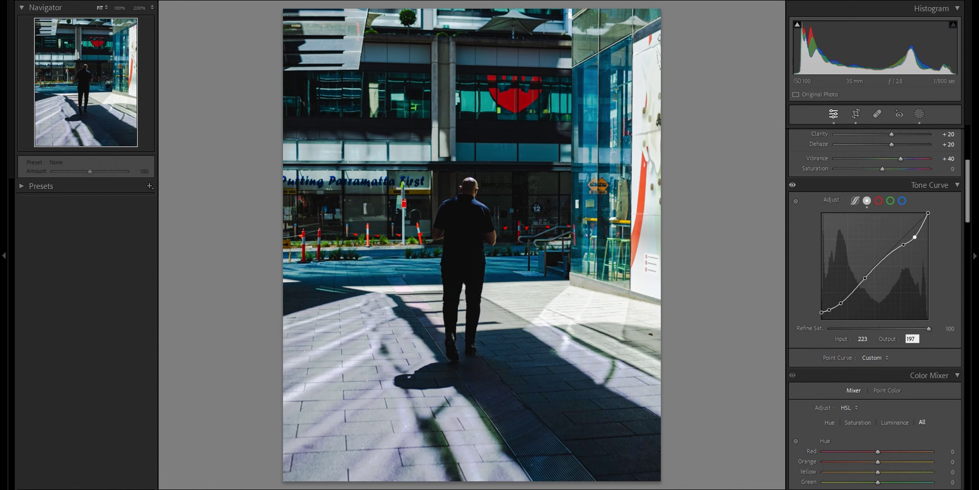
key(Return)
click(920, 229)
click(868, 343)
text(239)
key(Tab)
text(20)
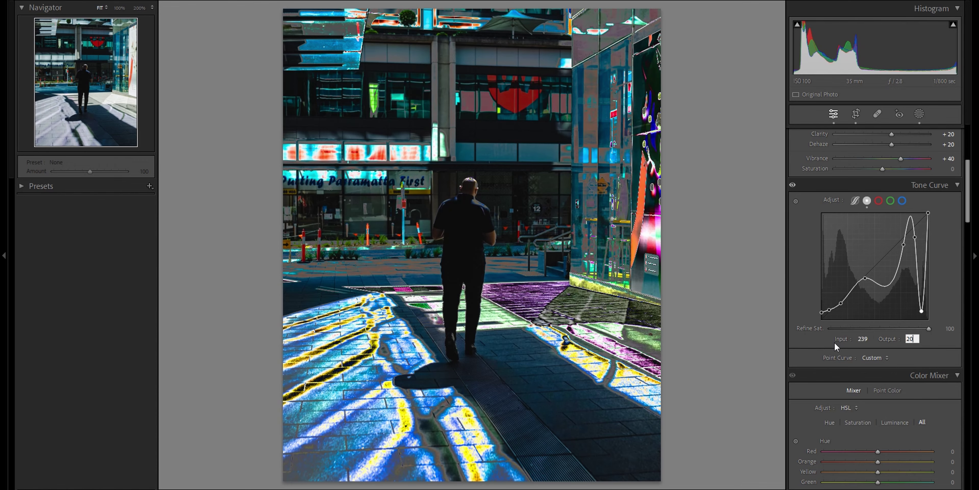
text(7)
key(Return)
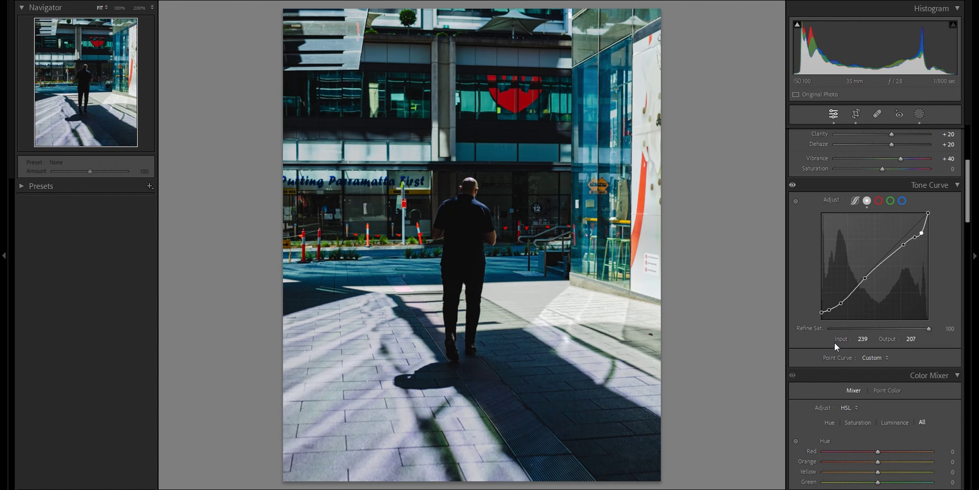
- Lower the master curve's white point output to 216
click(927, 212)
key(Tab)
text(2)
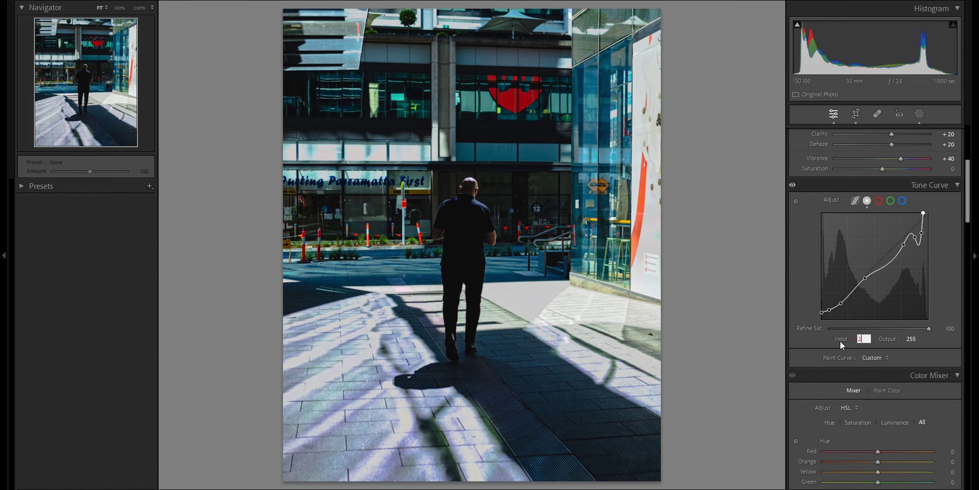
text(16)
key(Return)
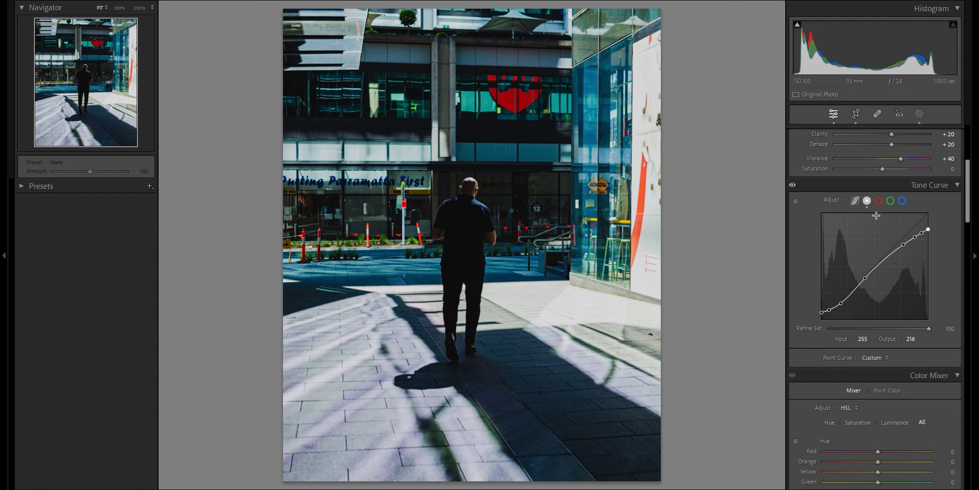
click(879, 201)
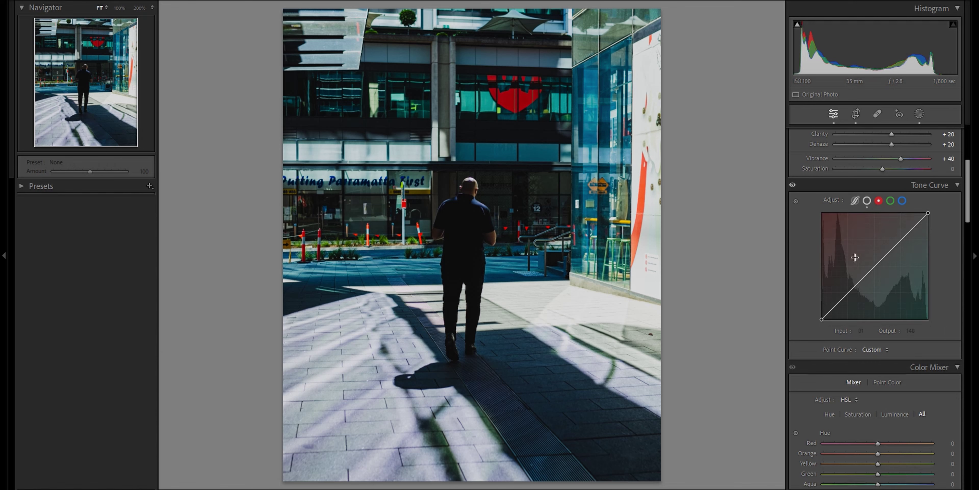
- Add red channel curve points at 49/45 and 105/104
click(842, 298)
text(49)
key(Tab)
text(45)
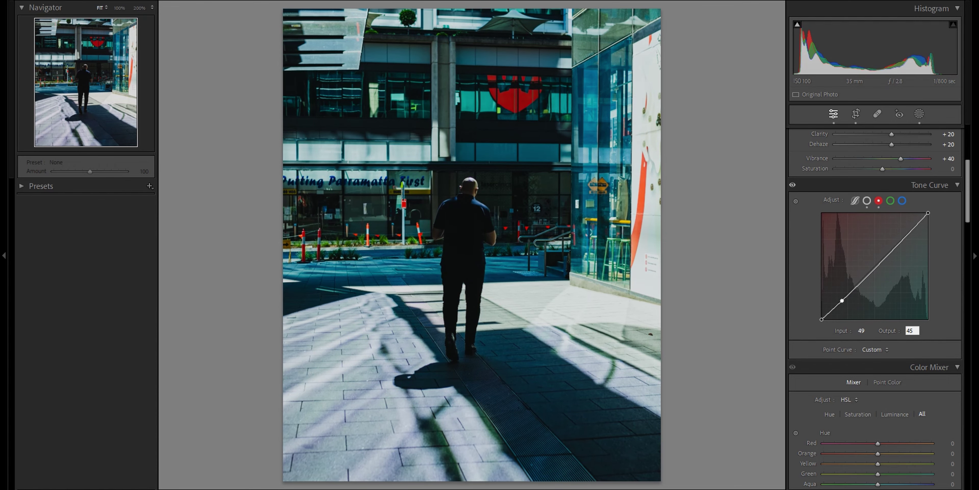
key(Return)
click(864, 282)
click(863, 331)
text(105)
key(Tab)
text(10)
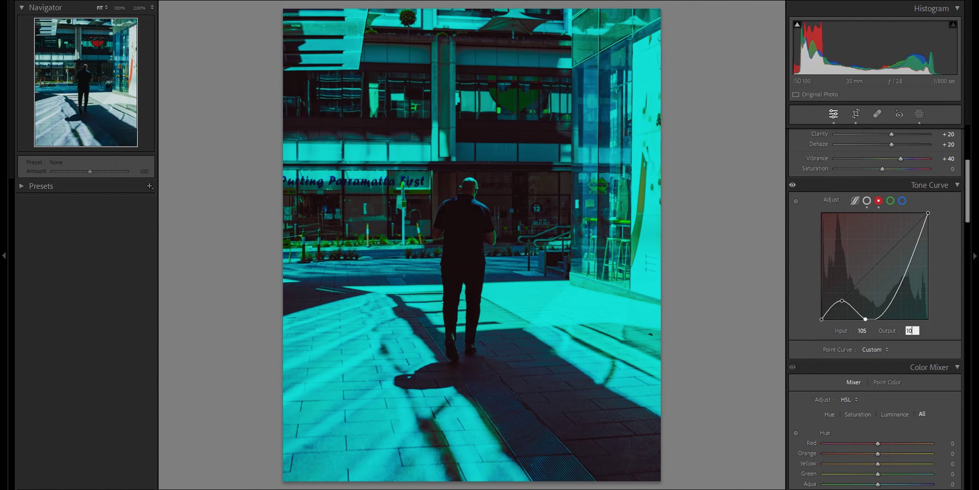
text(4)
key(Return)
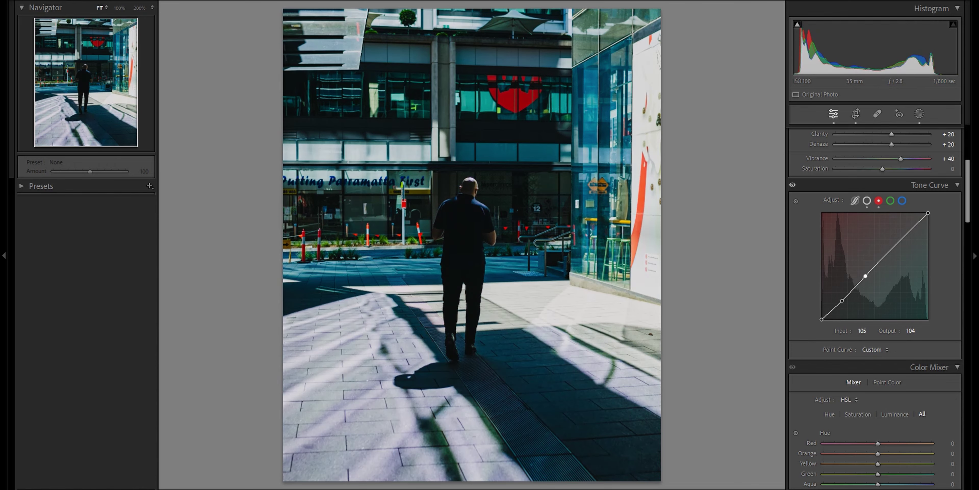
- Add a red channel highlight point at 193/189
click(895, 248)
click(863, 331)
text(19)
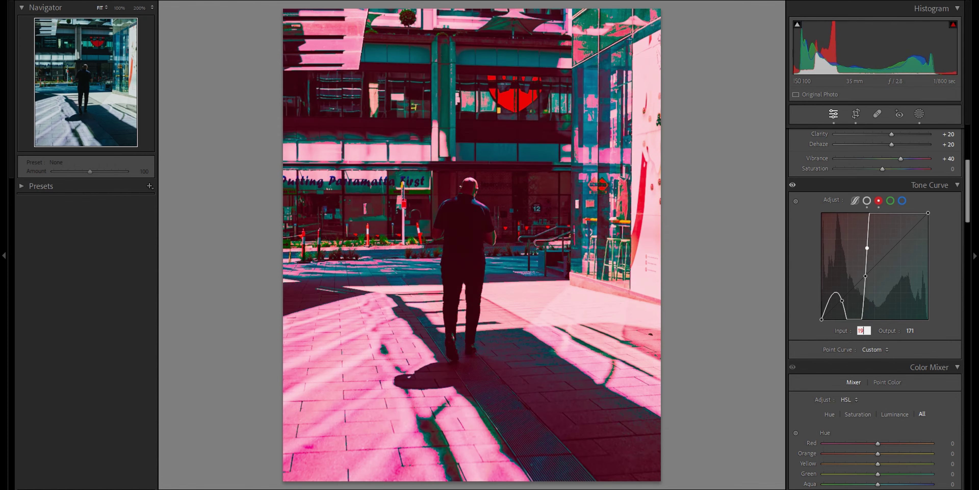
text(3)
key(Tab)
text(189)
key(Return)
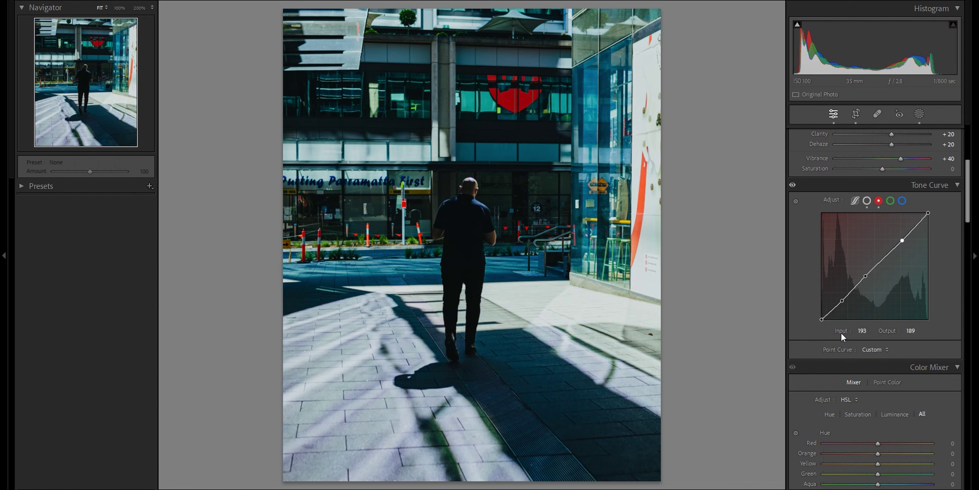
click(889, 201)
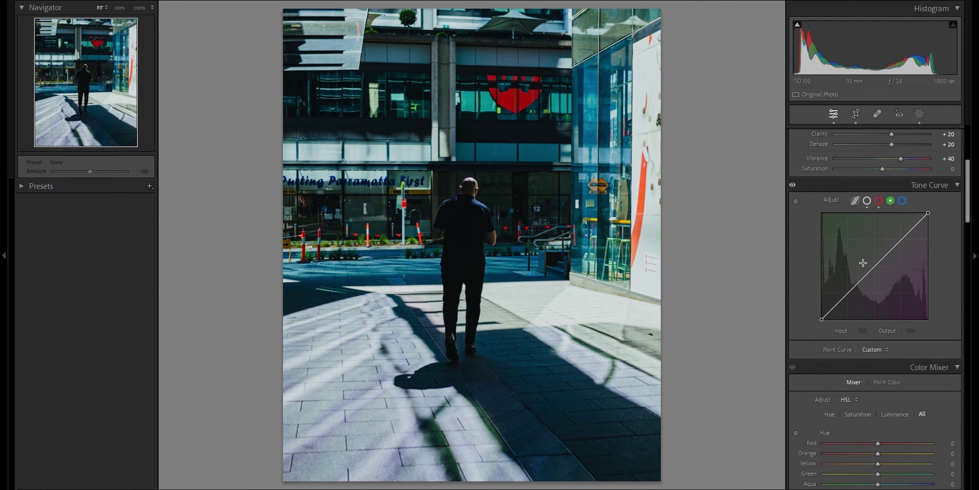
- Add a green channel shadow point at 54/53
click(847, 294)
click(863, 331)
text(54)
key(Return)
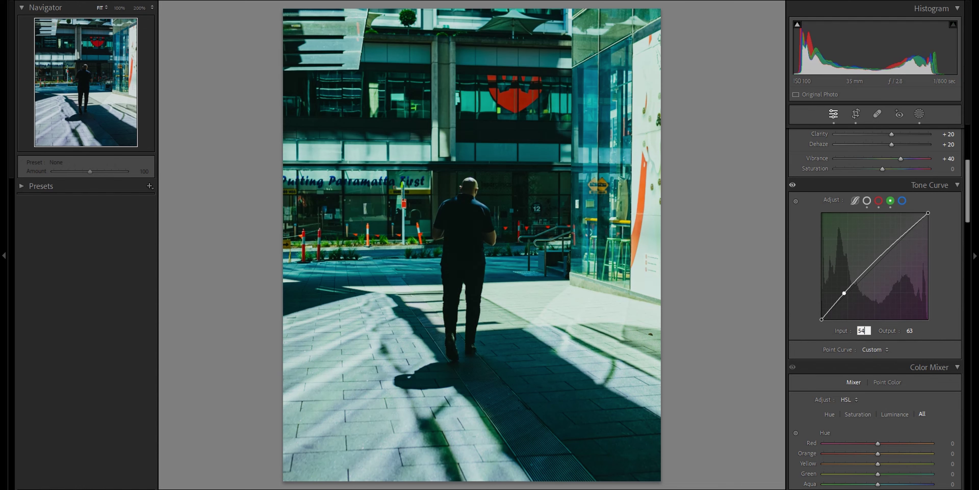
key(Tab)
text(53)
key(Return)
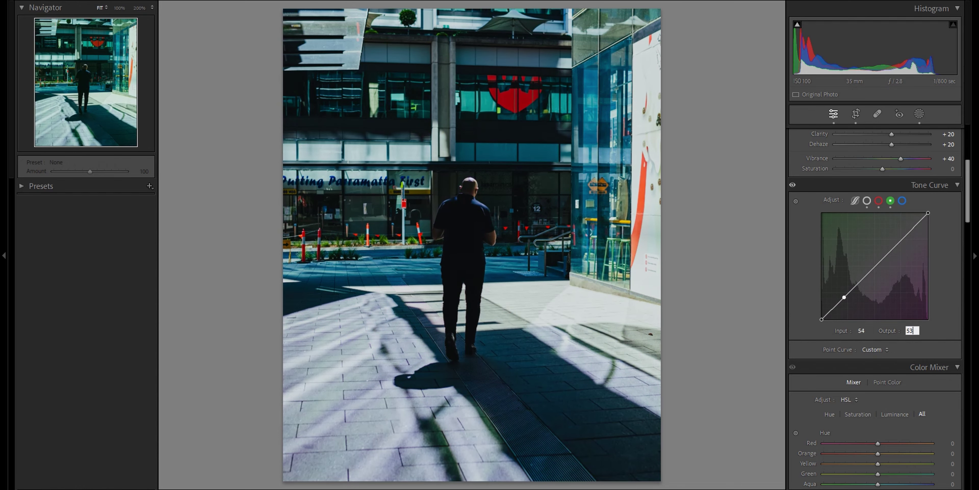
key(Return)
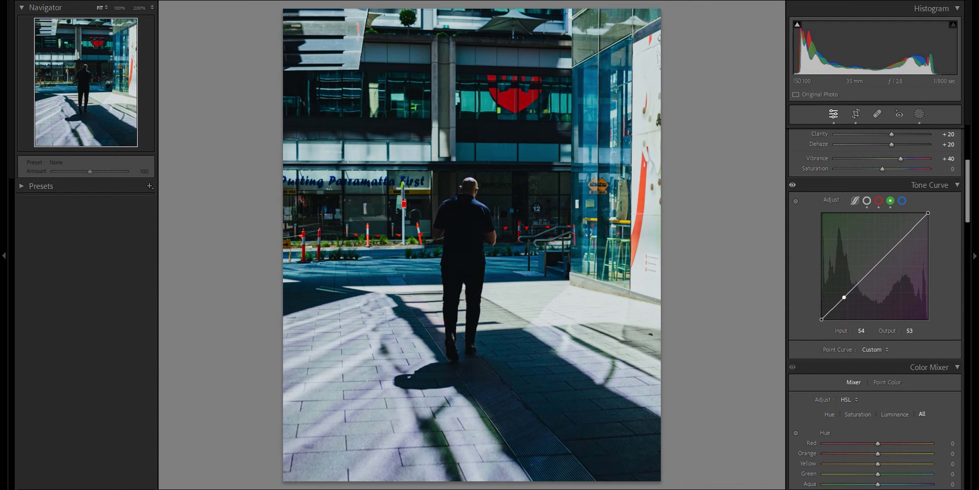
- Add green channel points at 111/112 and 180/181
click(872, 270)
text(111)
key(Tab)
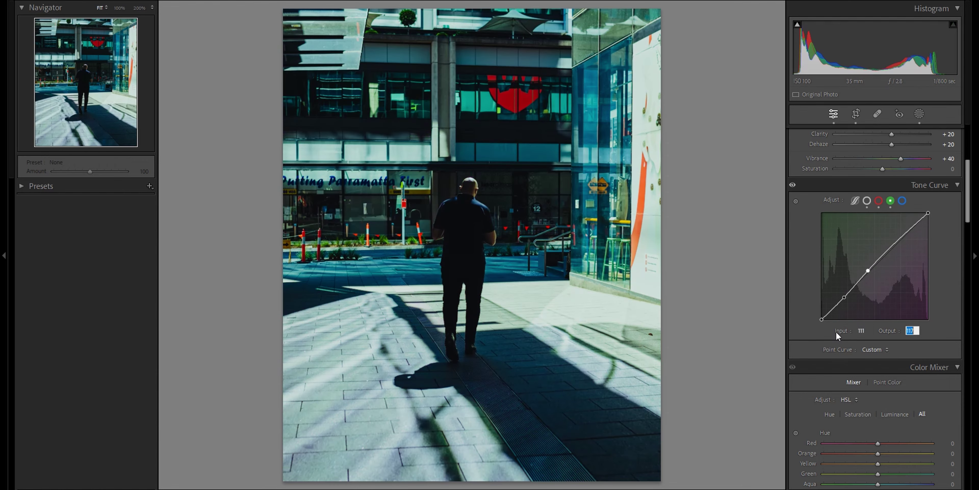
text(112)
key(Return)
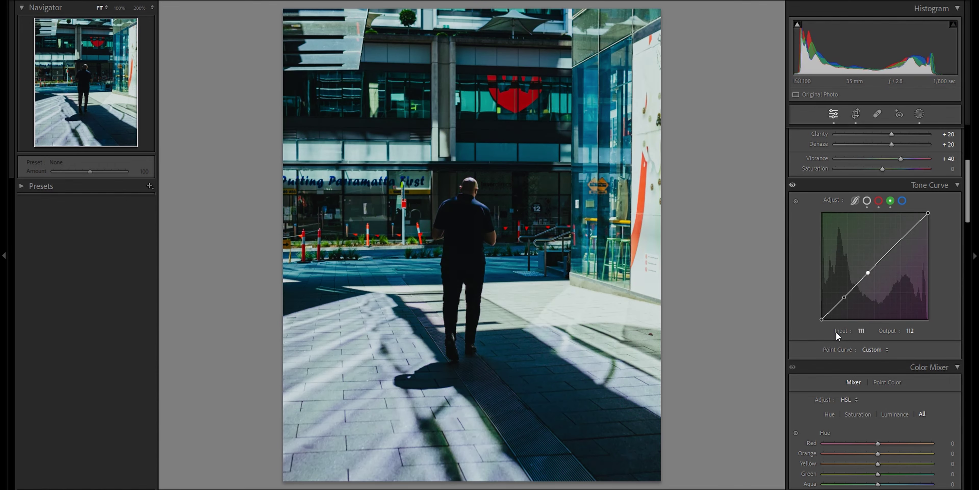
click(899, 243)
click(861, 331)
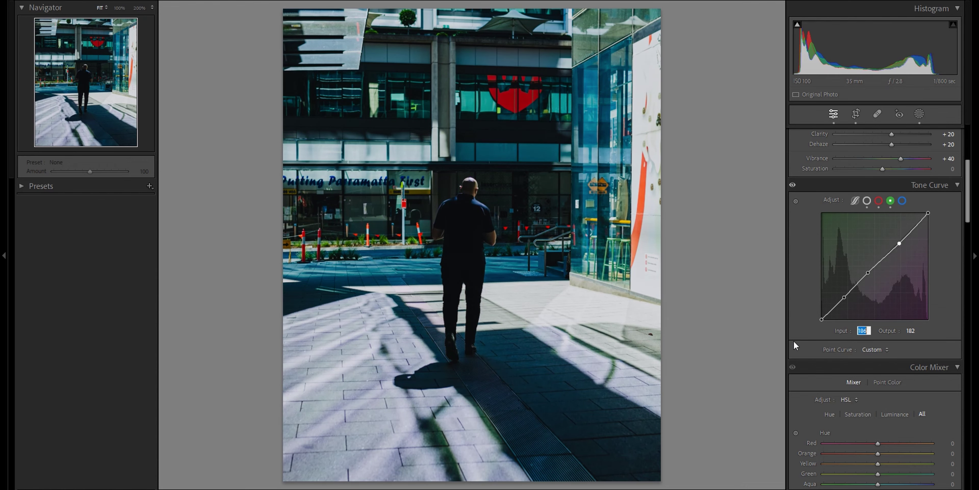
text(180)
key(Tab)
text(81)
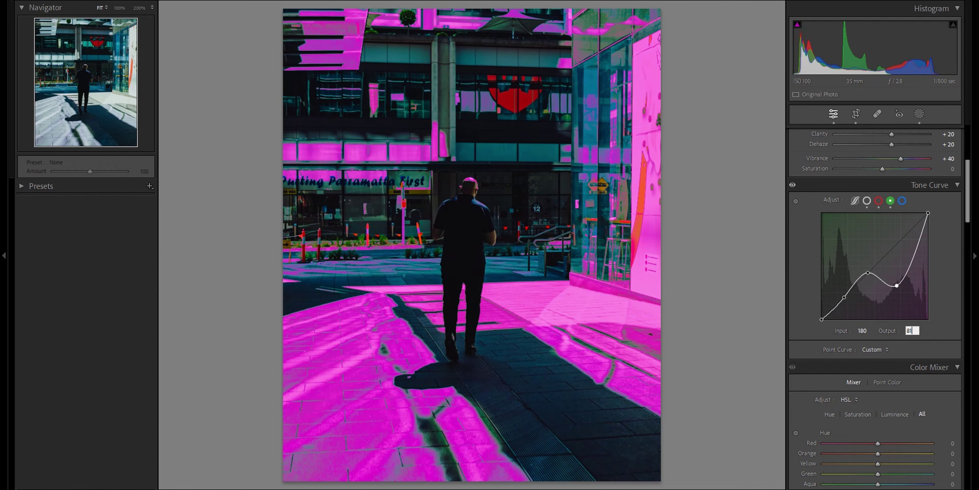
text(1)
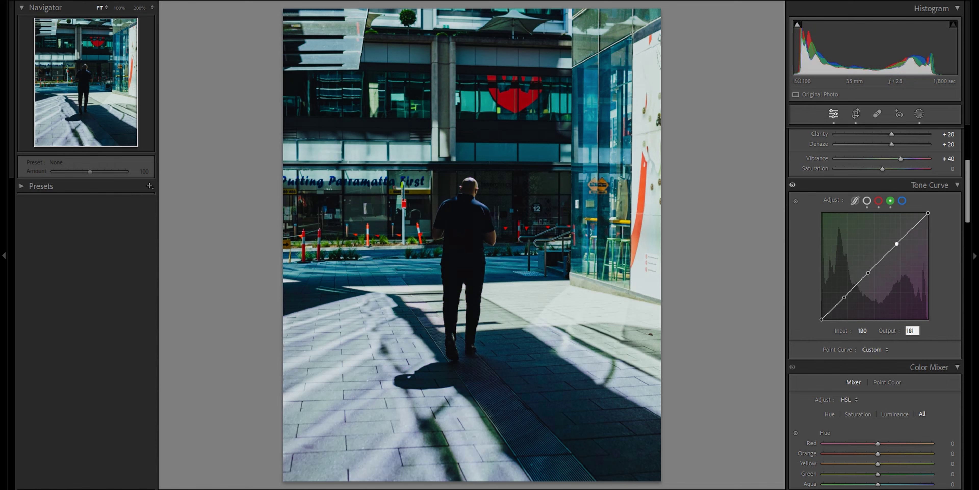
key(Return)
click(903, 200)
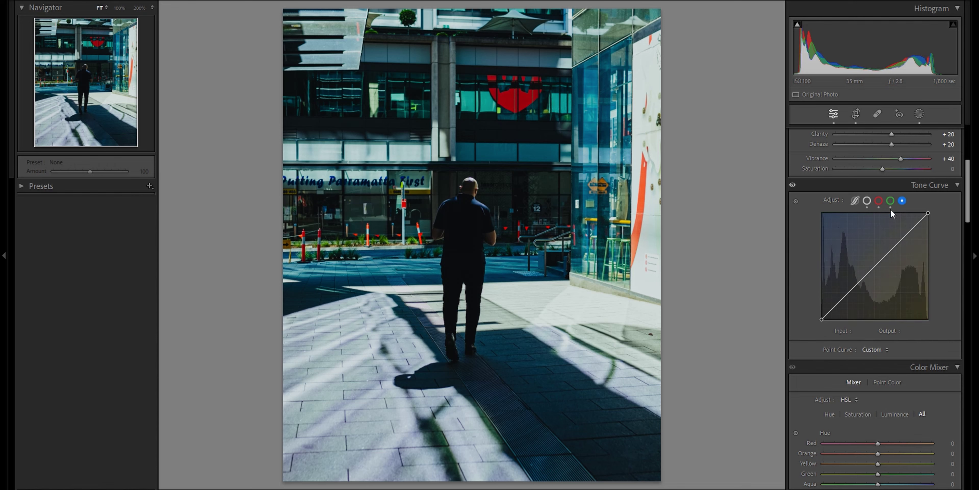
- Raise the blue curve's black point output to 3 and add a shadow point at 50/50
click(821, 319)
click(857, 331)
key(Tab)
text(3)
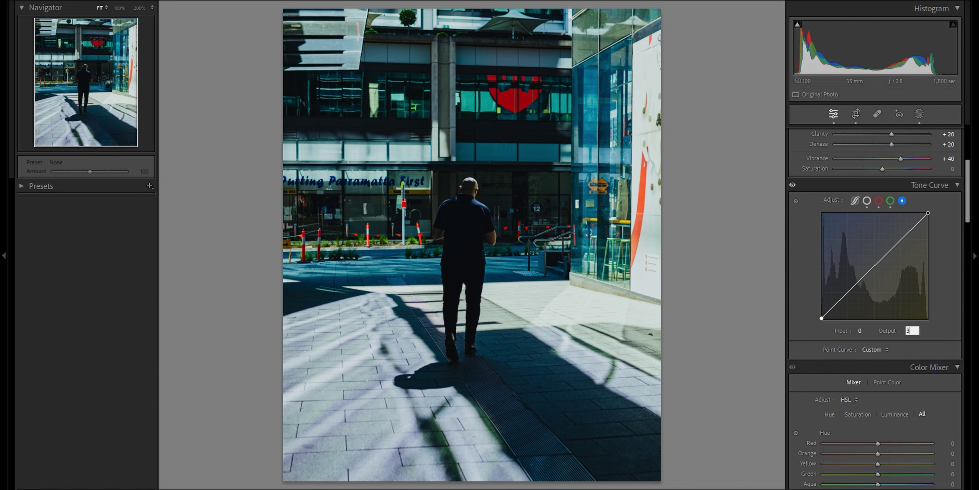
key(Return)
click(846, 293)
text(5)
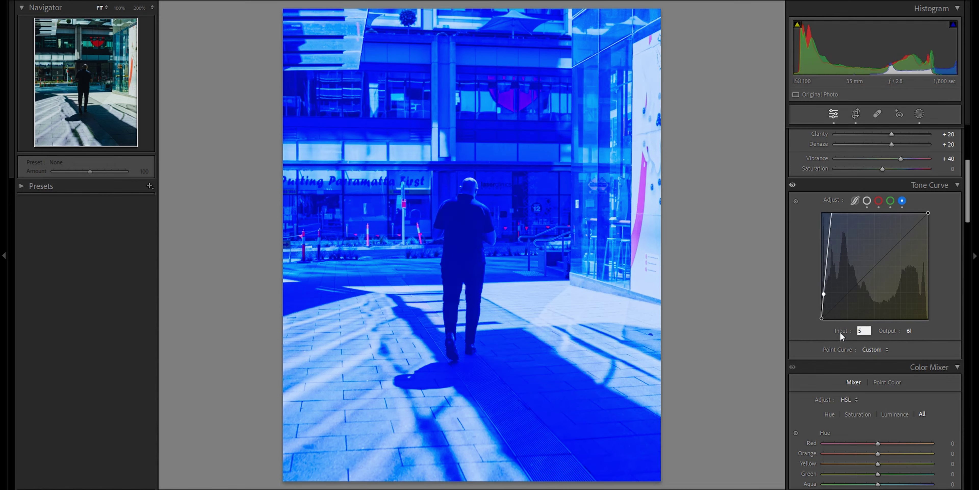
text(0)
key(Tab)
text(50)
key(Return)
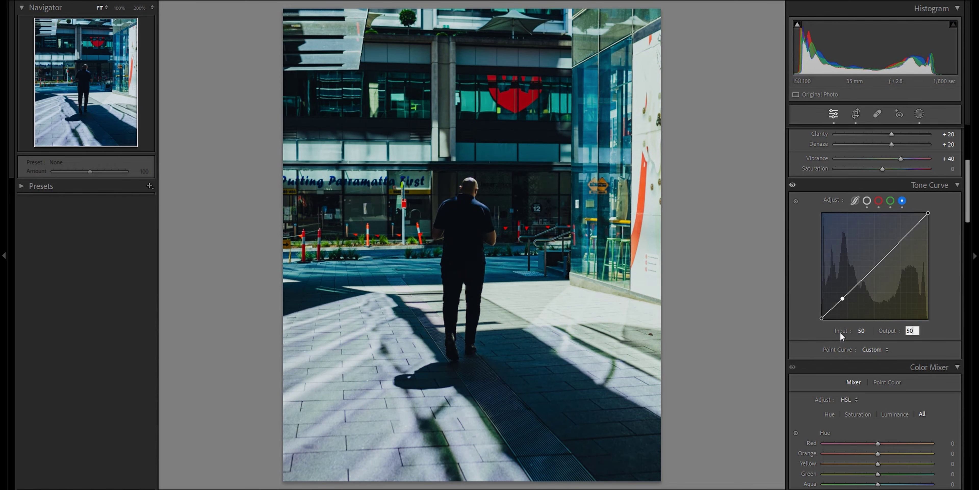
- Add blue channel points at 110/109 and 188/194
click(869, 273)
text(11)
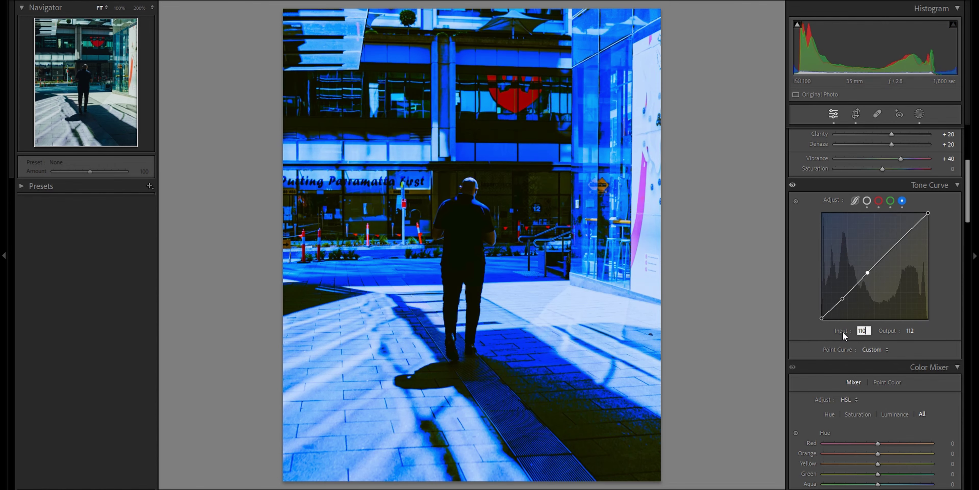
text(0)
key(Tab)
text(109)
key(Return)
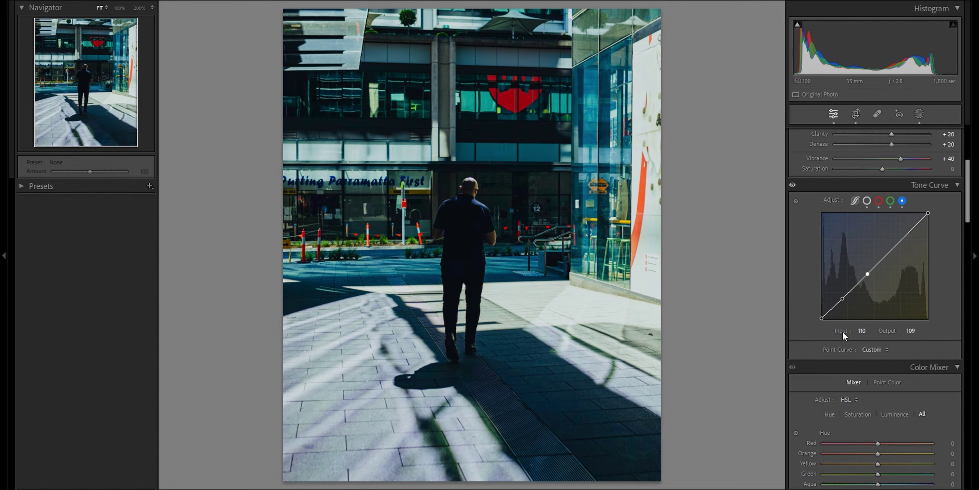
click(897, 245)
click(862, 330)
text(188)
key(Tab)
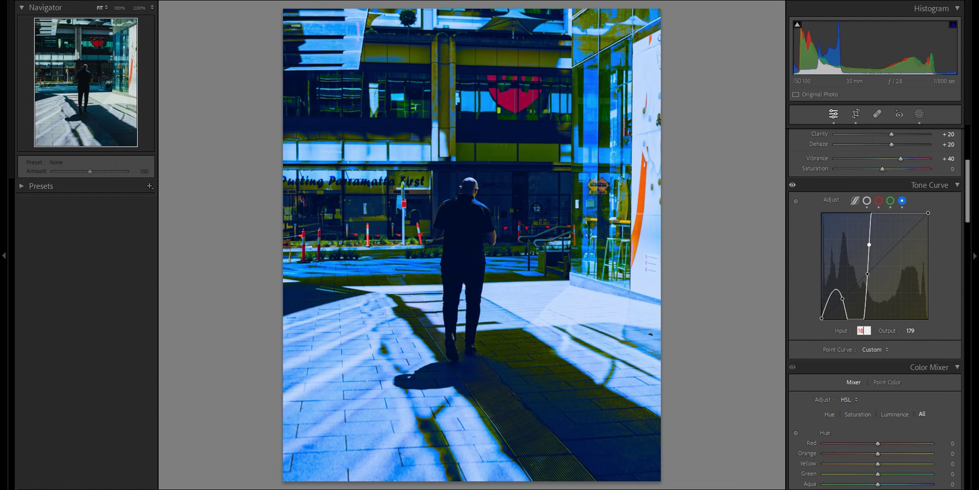
text(194)
key(Return)
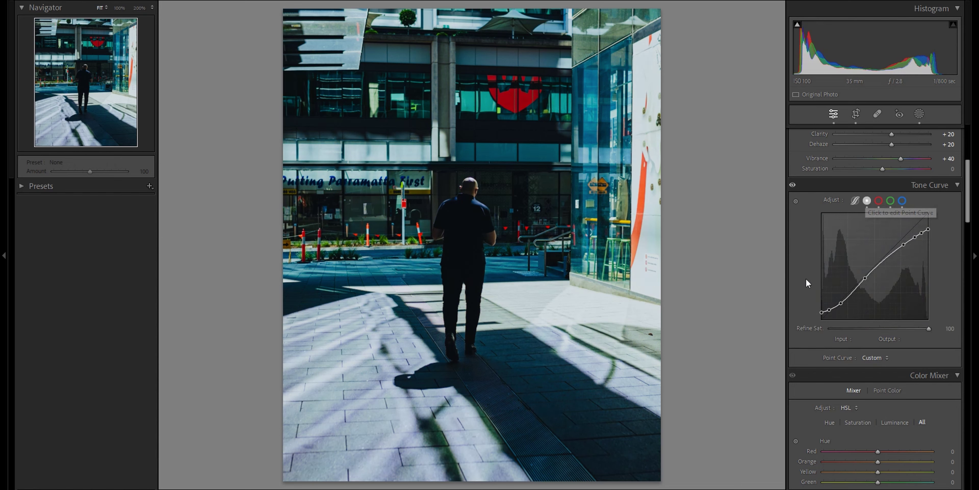
scroll(797, 291, down, 5)
- Set the HSL hue of Orange to -20 and Yellow to -10
scroll(799, 290, down, 5)
scroll(801, 287, down, 5)
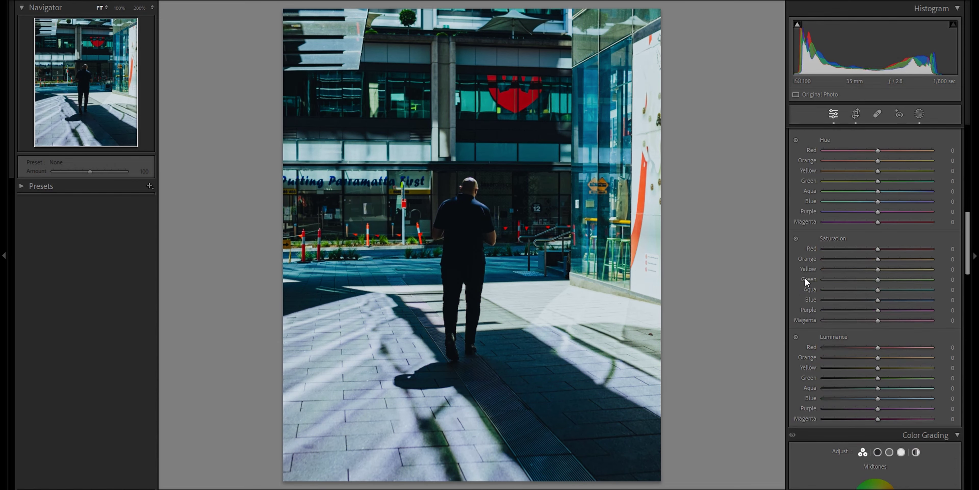
click(953, 151)
key(Tab)
text(20)
key(Tab)
text(10)
key(Tab)
- Set HSL hues Green -57, Aqua +25, Blue -20, Purple -100, and enter Orange saturation -25
text(-5)
text(7)
key(Tab)
text(2)
text(5)
key(Tab)
text(20)
key(Tab)
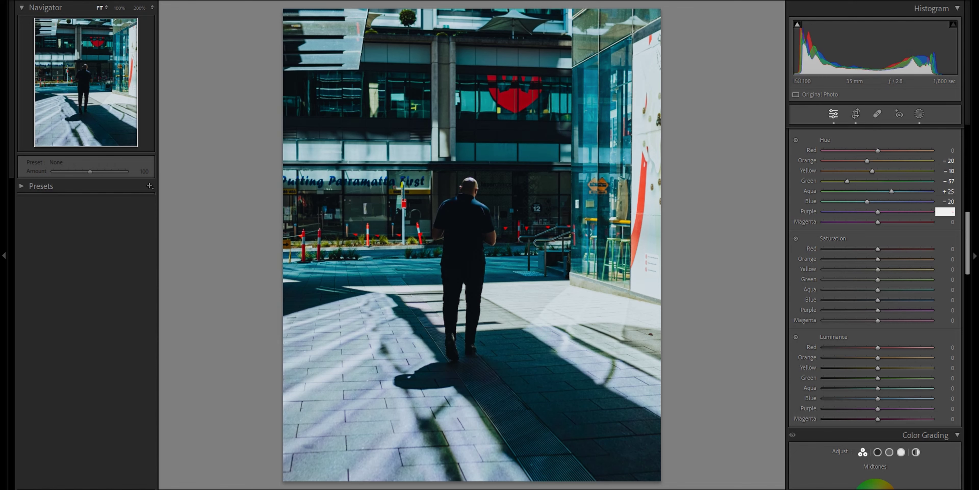
text(100)
key(Tab)
key(Tab)
key(Tab)
text(-25)
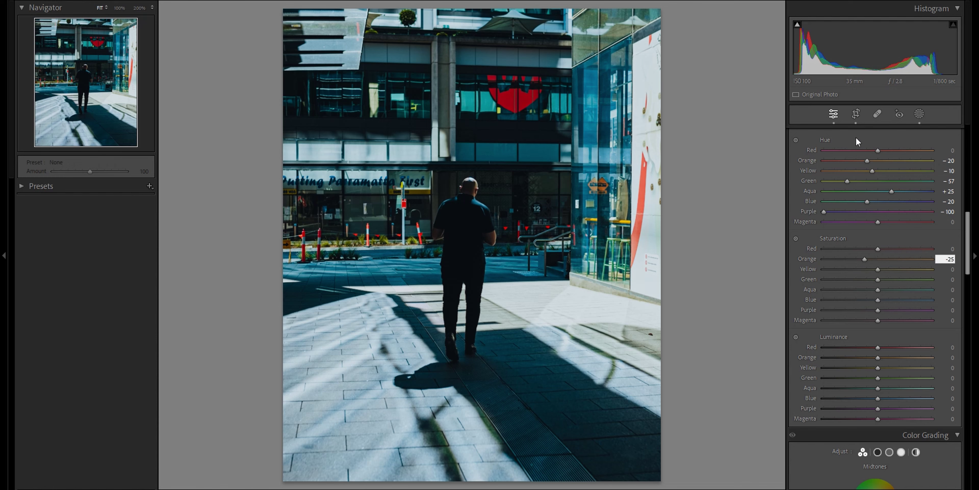
- Set HSL saturation to Orange -25, Yellow -60, Green -40, Aqua -75, Blue -15
key(Tab)
text(0)
key(Tab)
text(40)
key(Tab)
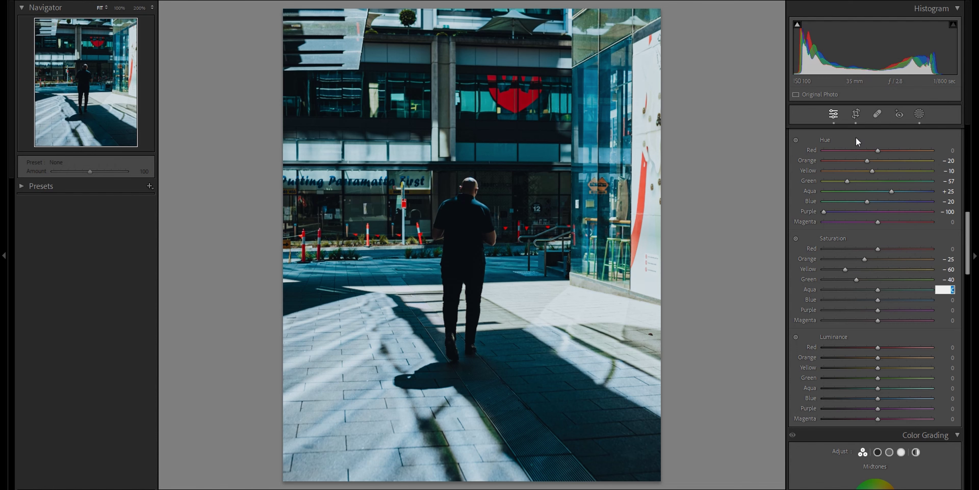
text(75)
key(Tab)
text(- 1)
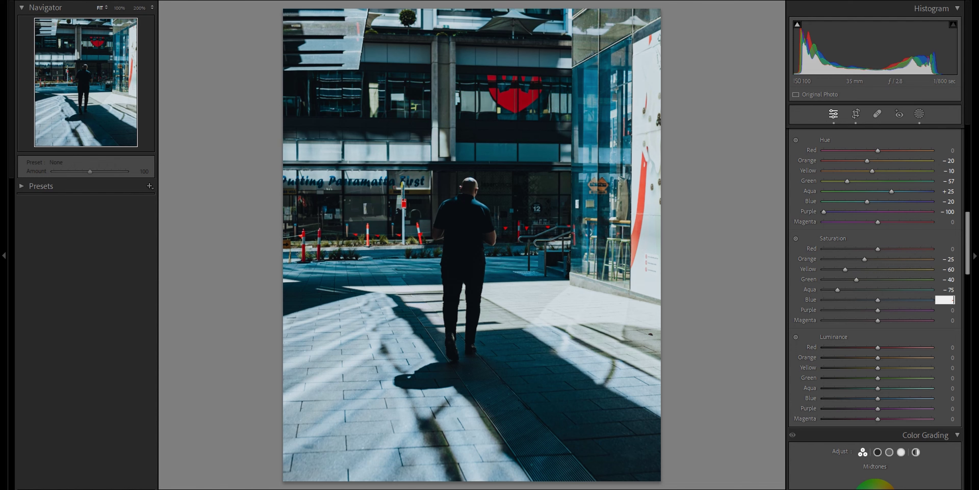
text(5)
key(Tab)
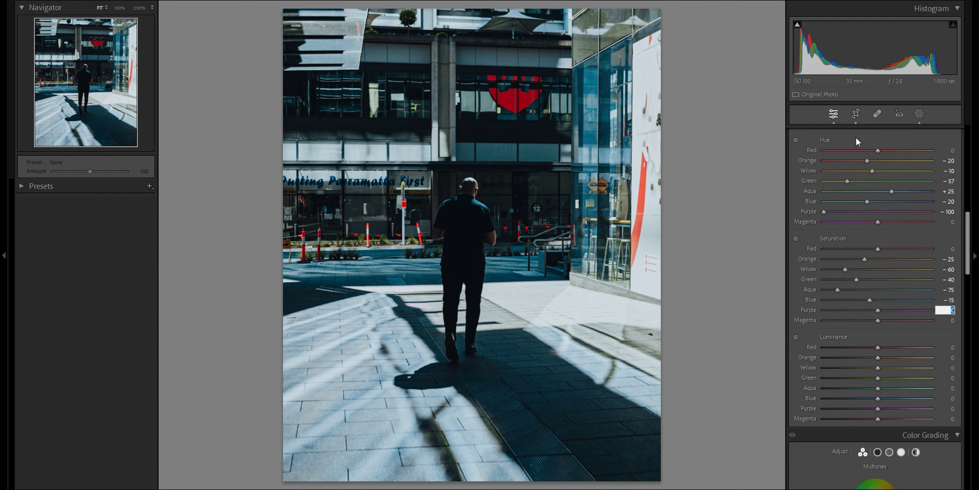
key(Tab)
key(Tab)
key(Tab)
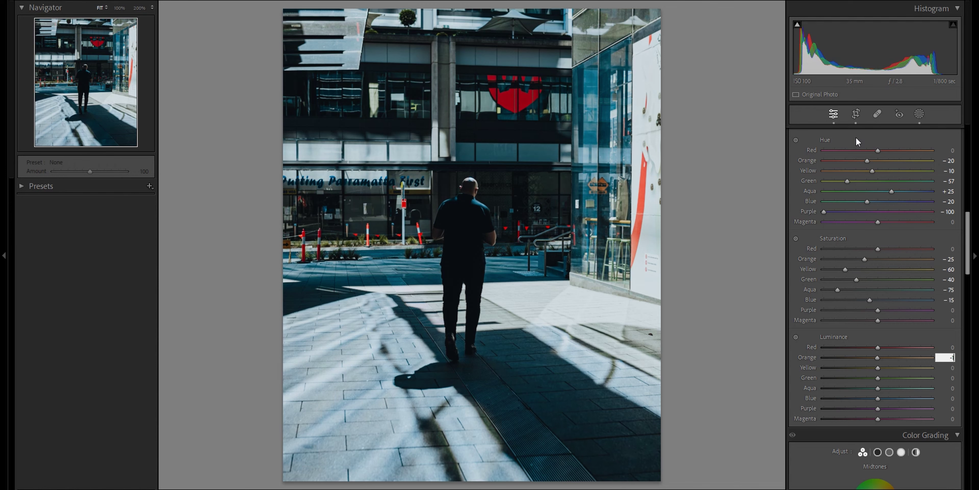
- Set HSL luminance to Orange -10, Yellow +35, Green +15, Aqua -22, Blue -23
text(0)
key(Tab)
text(3)
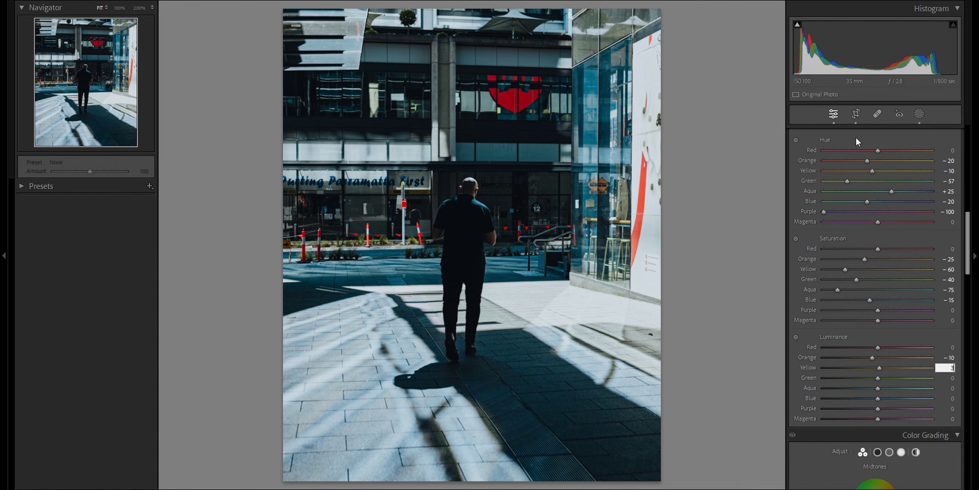
text(5)
key(Tab)
text(15)
key(Tab)
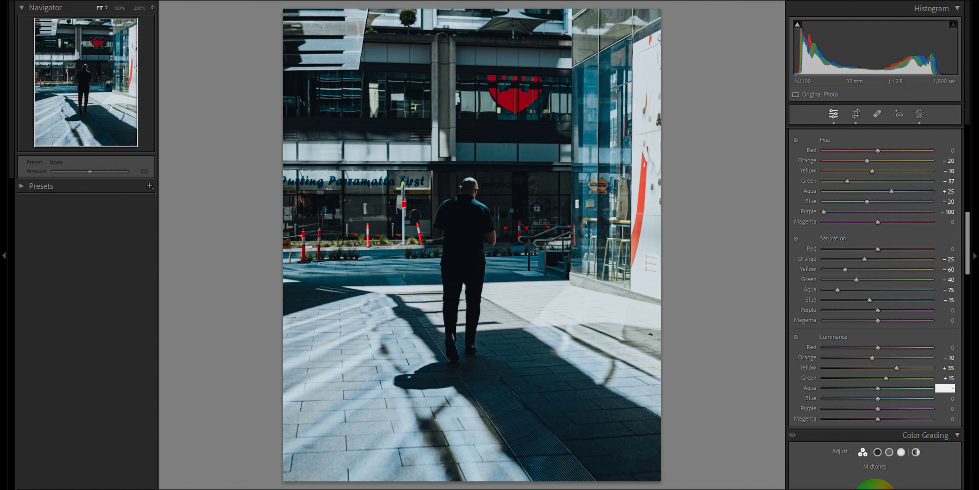
text(-22)
key(Tab)
text(-23)
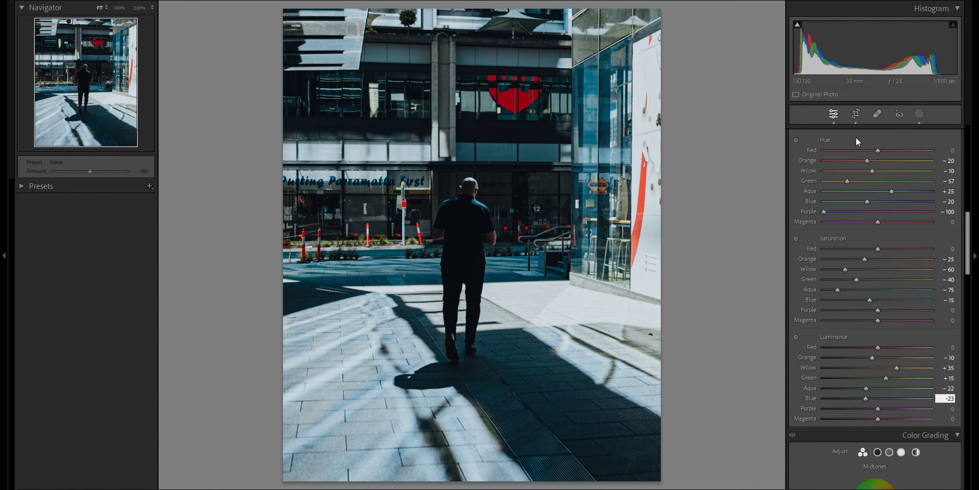
key(Return)
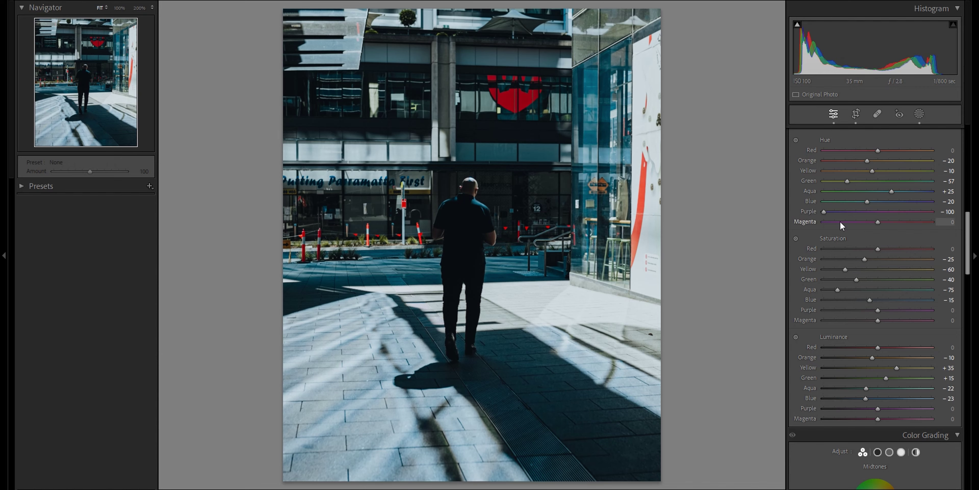
scroll(840, 227, down, 5)
- Tint the color grading shadows with Hue 200 and Saturation 5
scroll(832, 215, down, 3)
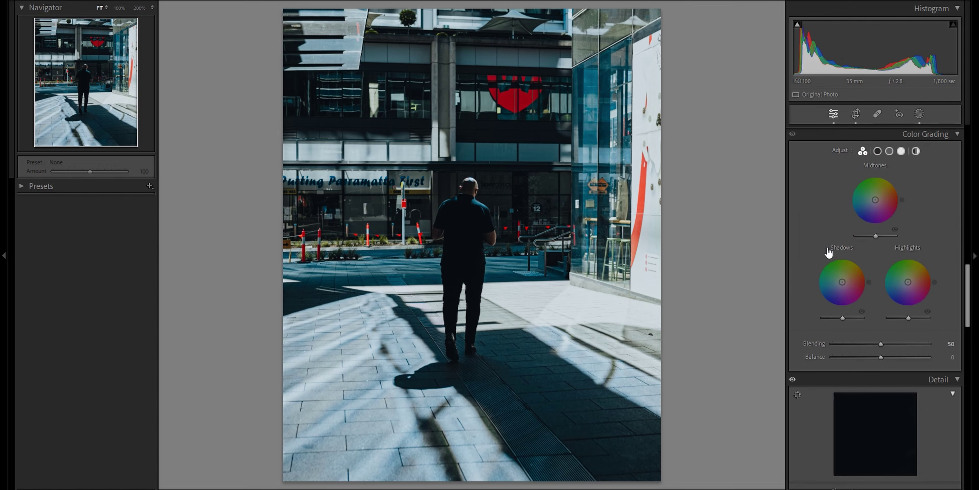
click(877, 151)
click(815, 283)
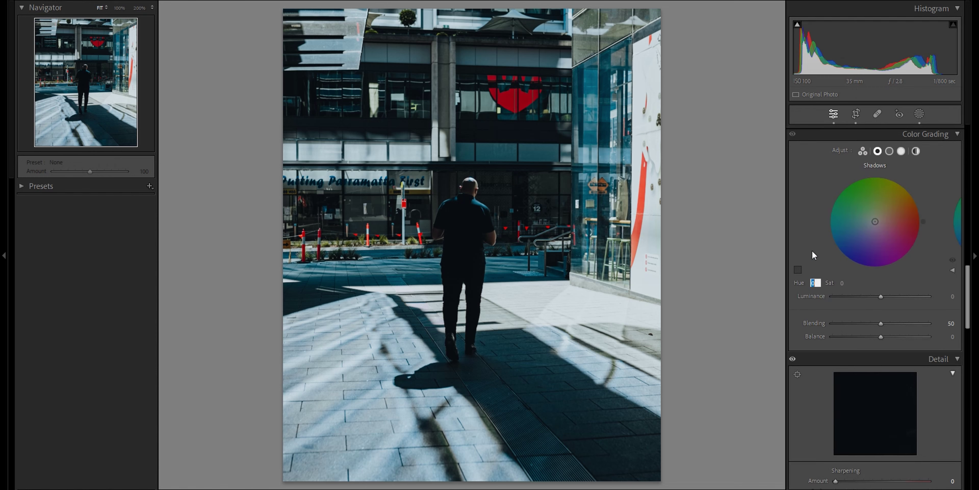
text(200)
key(Tab)
text(5)
key(Return)
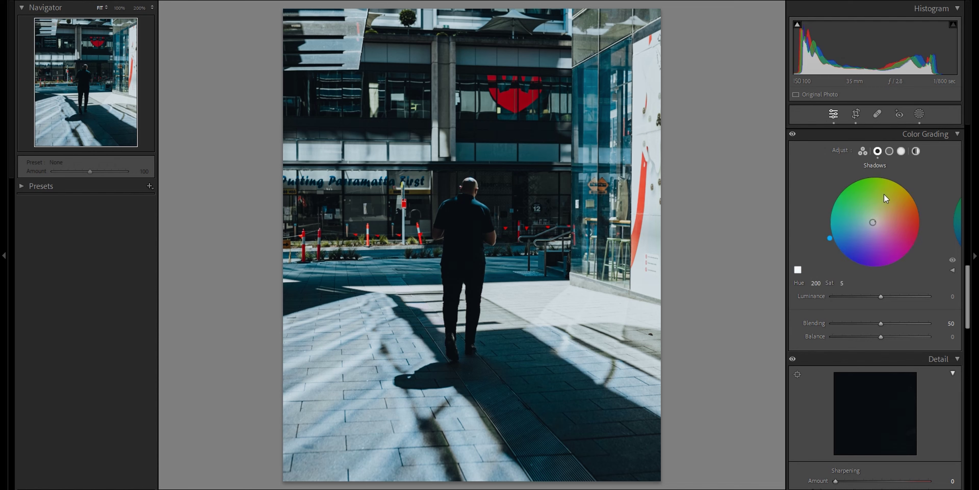
- Set the color grading highlights hue to 40 and raise Blending to 100
click(901, 151)
click(813, 282)
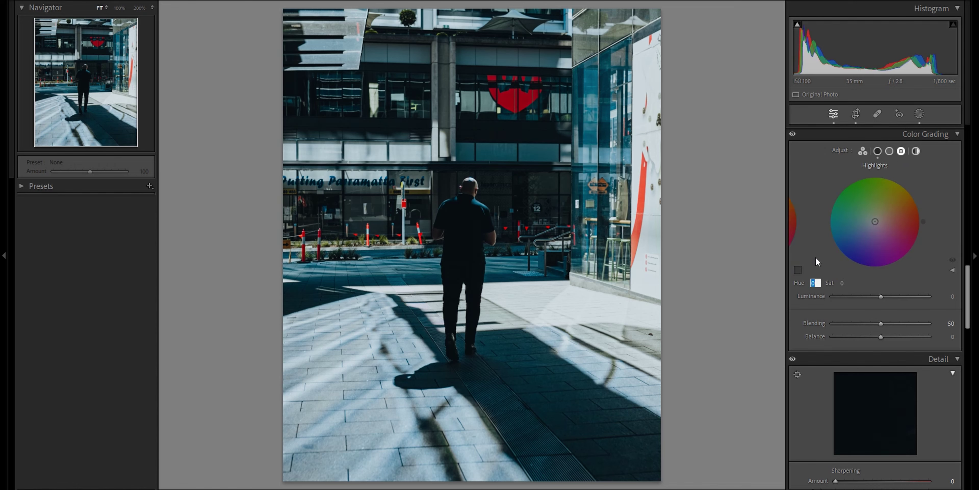
text(0)
key(Tab)
click(863, 151)
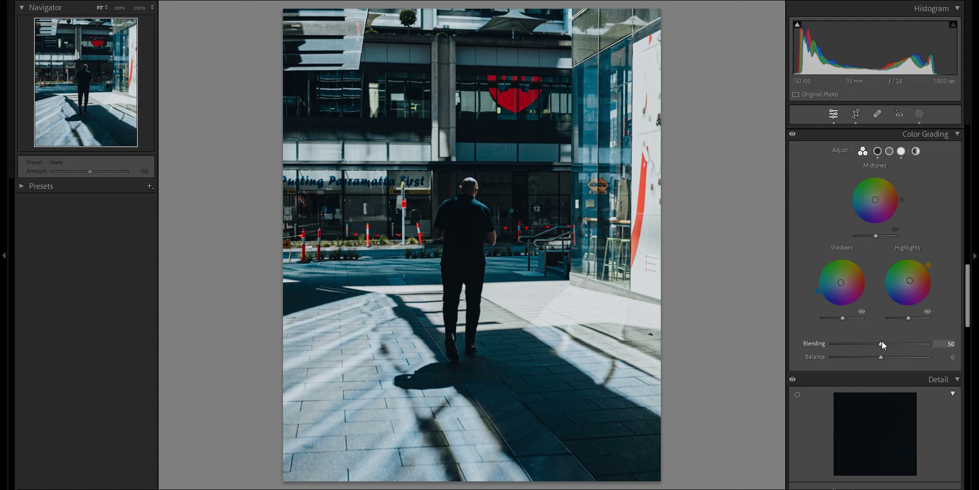
drag(923, 345, 940, 345)
- Set both Sharpening Amount and Masking to 65
scroll(844, 323, down, 3)
scroll(816, 297, down, 3)
scroll(814, 266, down, 3)
click(949, 201)
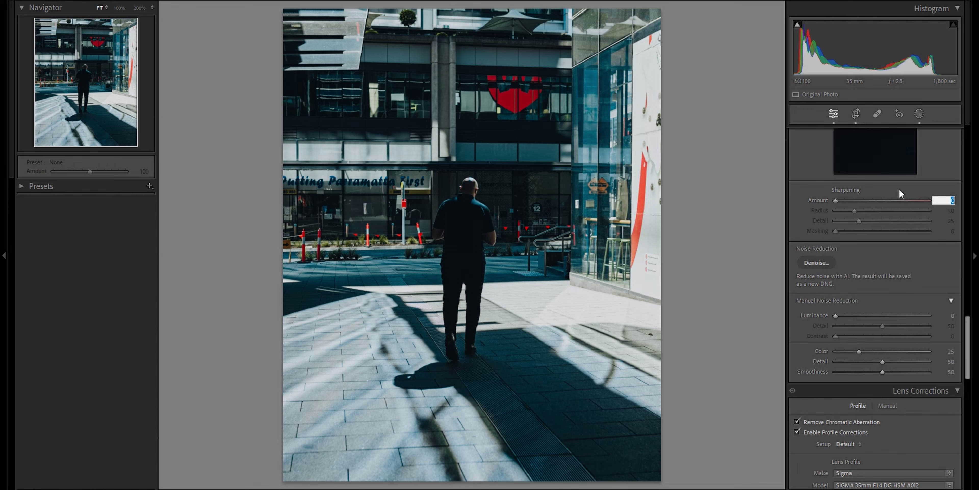
text(65)
key(Return)
key(Tab)
key(Tab)
key(Tab)
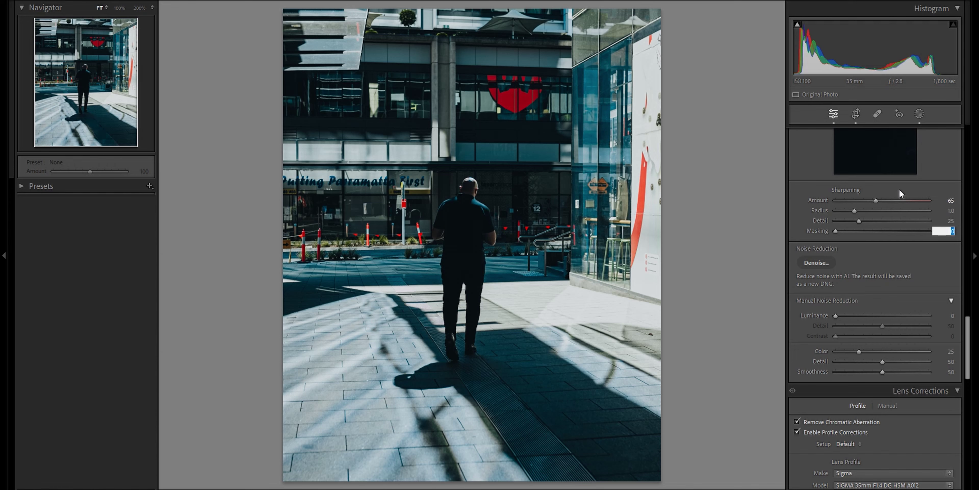
text(65)
key(Return)
- Set Manual Noise Reduction Luminance to 20
click(951, 315)
text(20)
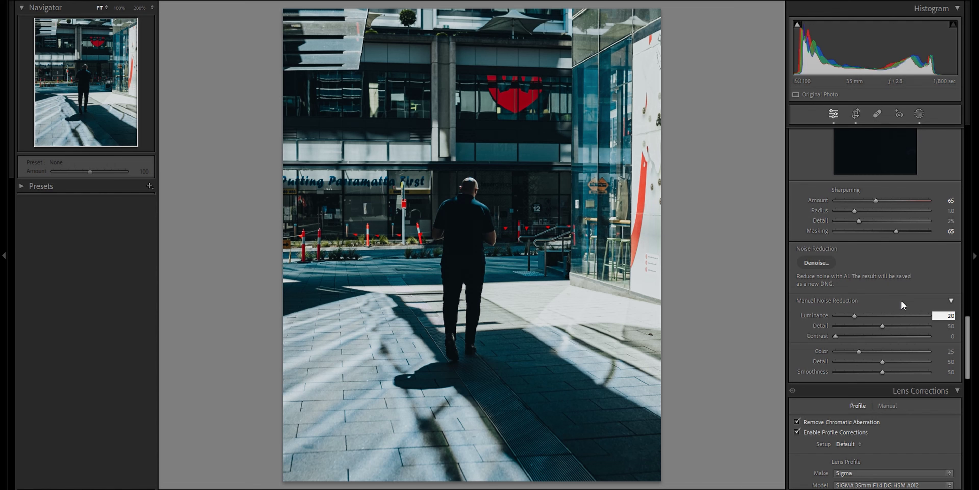
key(Return)
- Add a post-crop vignette with Amount -30 and Midpoint 44
scroll(887, 294, down, 5)
scroll(856, 274, down, 5)
scroll(844, 263, down, 5)
scroll(830, 253, down, 5)
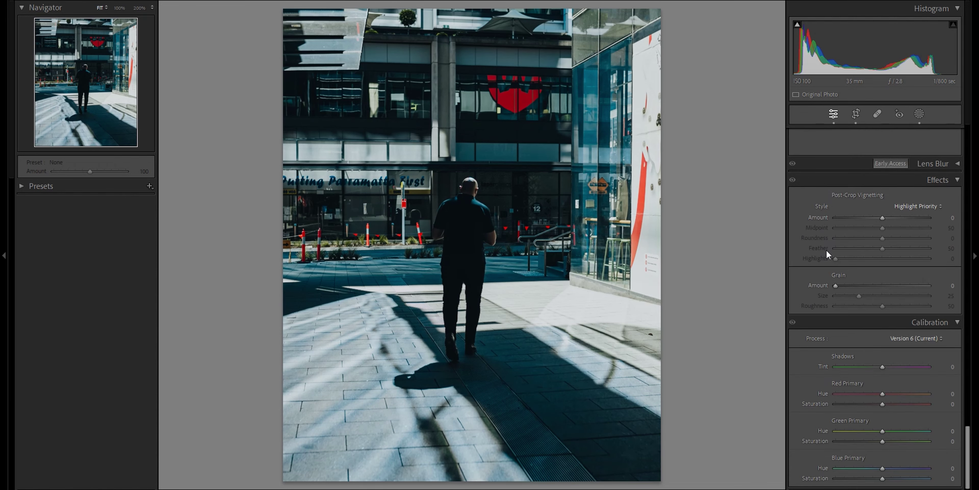
click(953, 217)
key(BackSpace)
text(-30)
key(Tab)
text(44)
key(Tab)
key(Tab)
key(Tab)
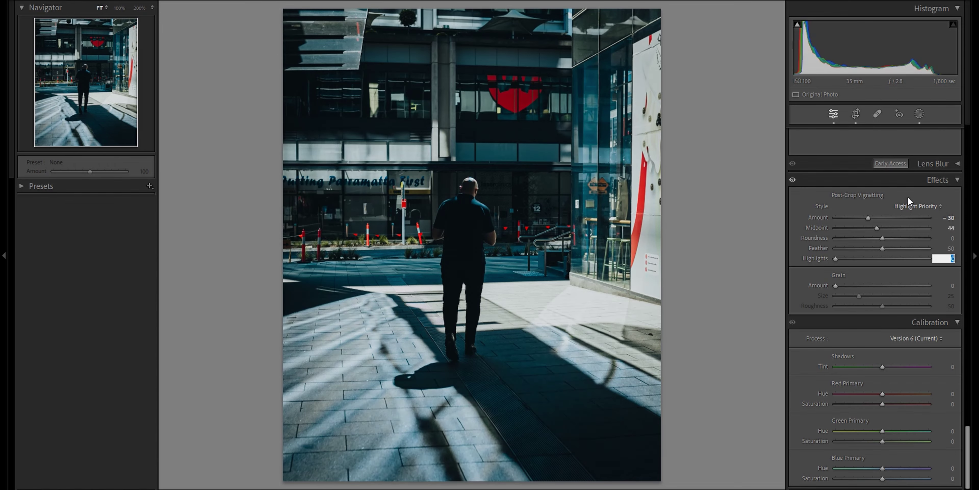
key(Tab)
key(Tab)
key(Tab)
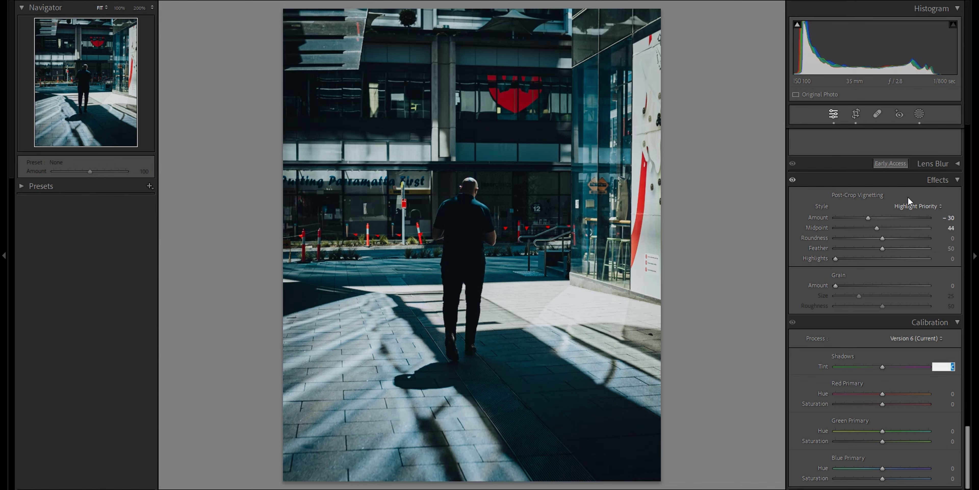
- Shift the Calibration Green Primary hue to -20
key(Tab)
key(Tab)
key(Tab)
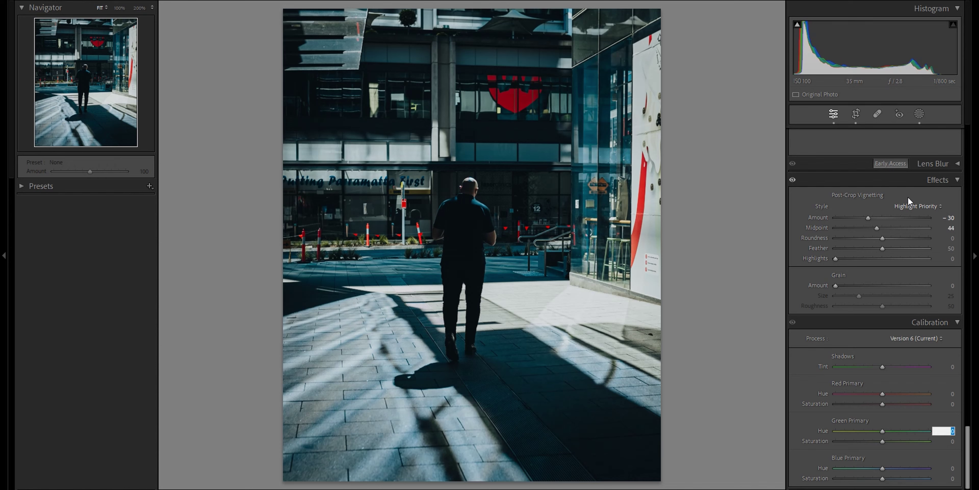
key(BackSpace)
text(-20)
key(Return)
key(Return)
scroll(817, 241, up, 10)
scroll(814, 248, up, 5)
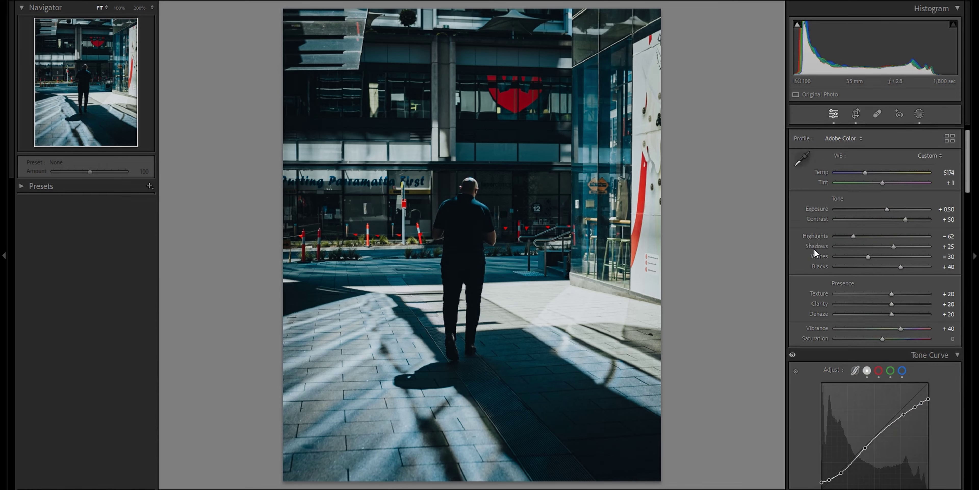
scroll(811, 242, up, 5)
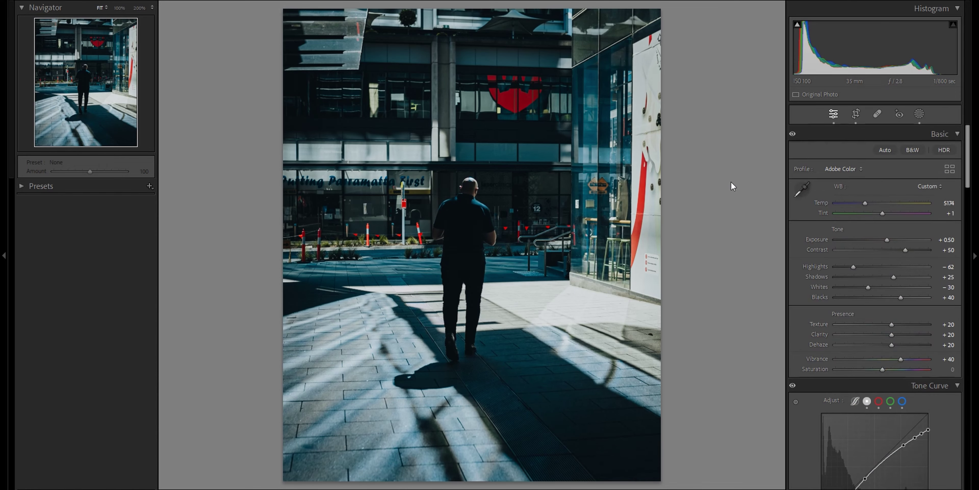